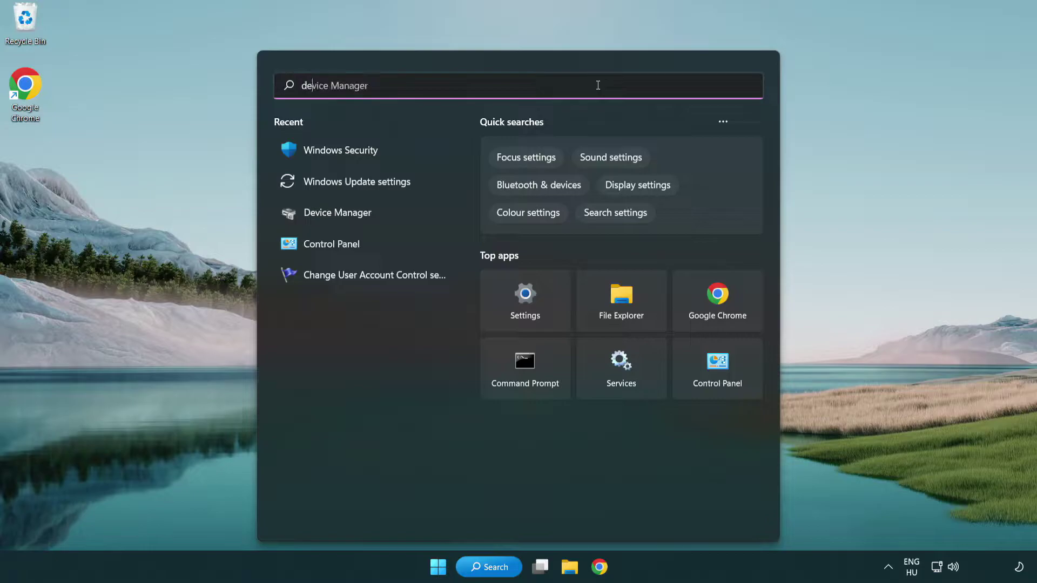
# Step: Find and open Device Manager, and move its window toward the middle of the desktop
pyautogui.write('nager')
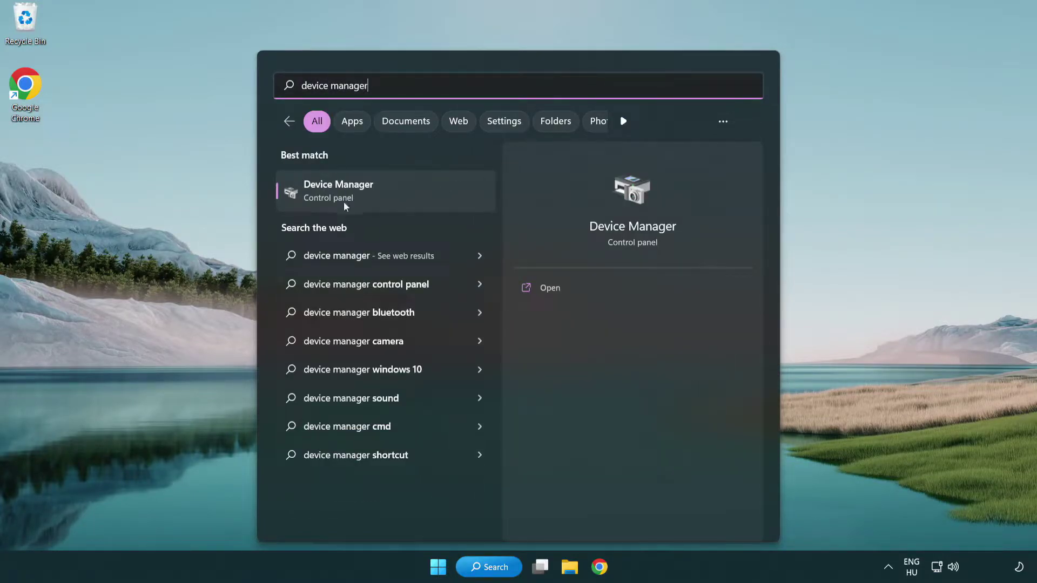
pyautogui.click(415, 199)
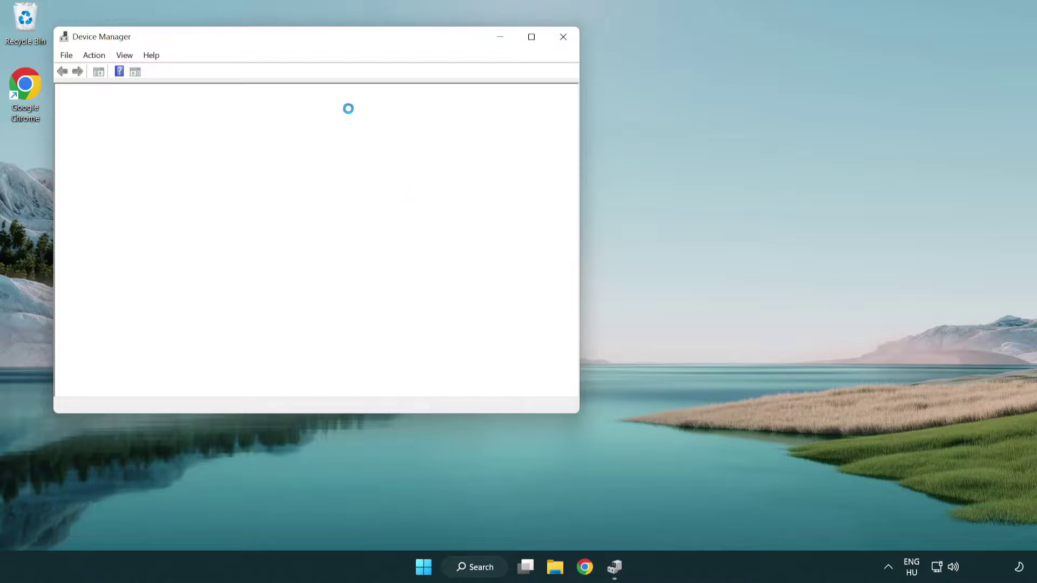
pyautogui.moveTo(286, 44); pyautogui.dragTo(456, 104)
# Step: Run an automatic driver update search for the VMware SVGA 3D display adapter and close Device Manager
pyautogui.click(289, 218)
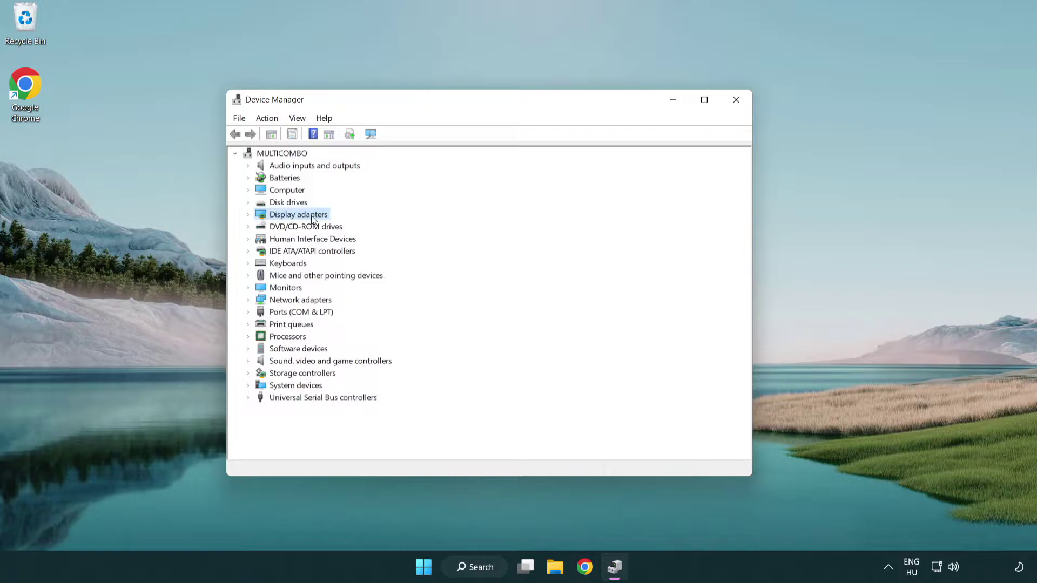
pyautogui.click(248, 214)
pyautogui.click(305, 228)
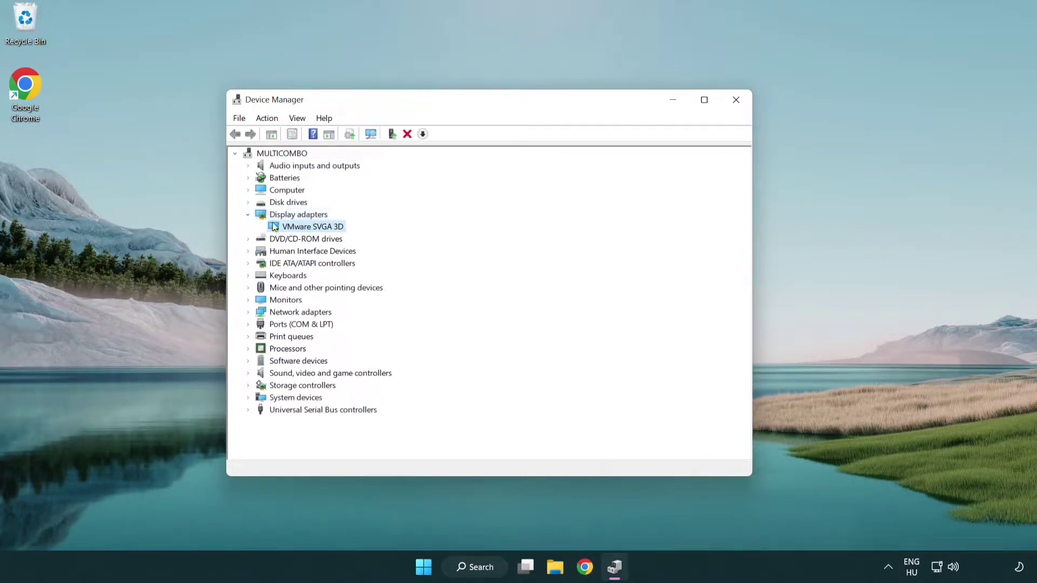
pyautogui.rightClick(309, 232)
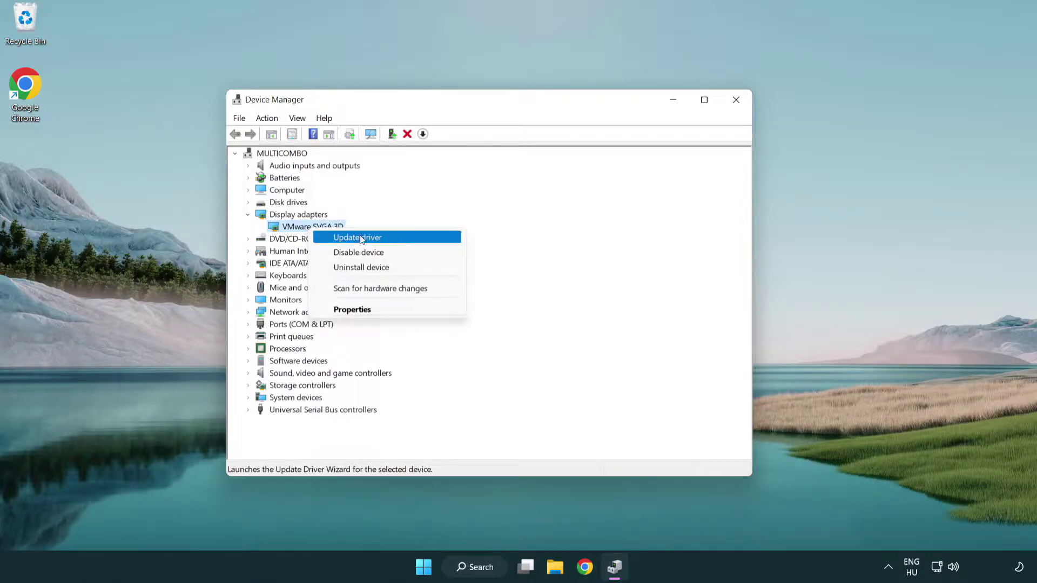
pyautogui.click(409, 238)
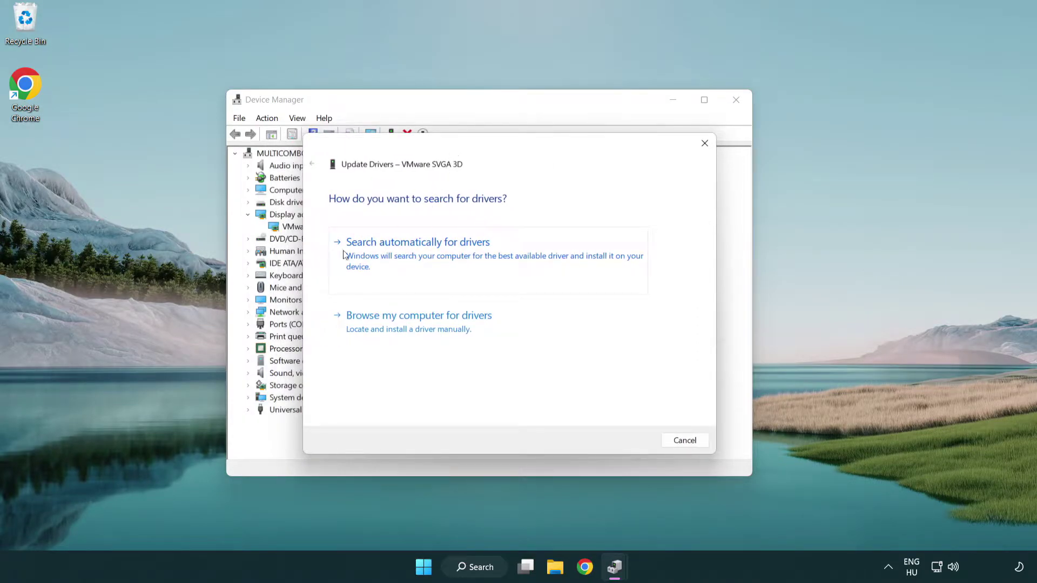
pyautogui.click(456, 256)
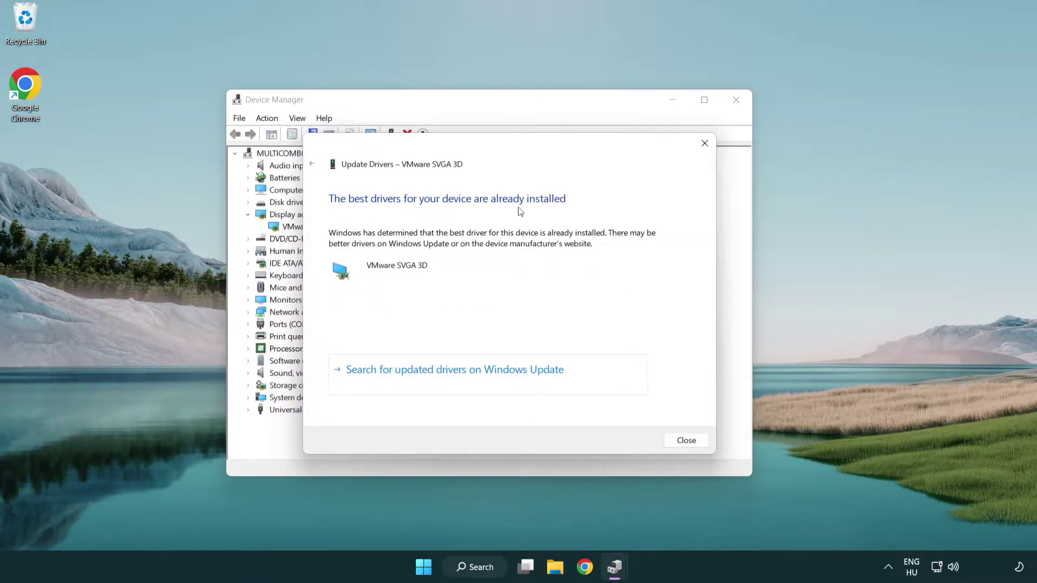
pyautogui.click(686, 441)
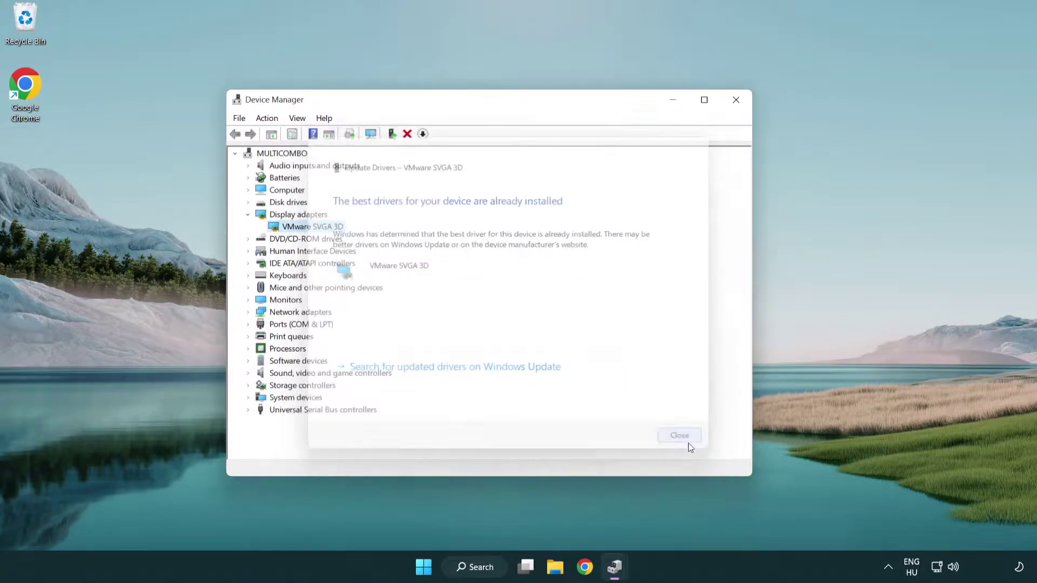
pyautogui.click(737, 103)
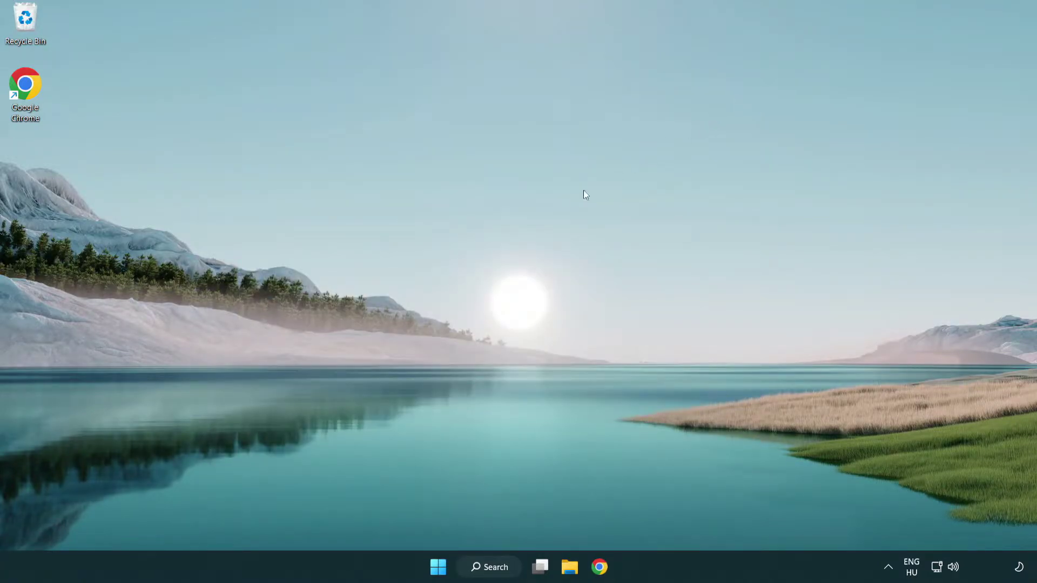
# Step: Open the Windows Update settings, check for updates, and close Settings
pyautogui.click(500, 566)
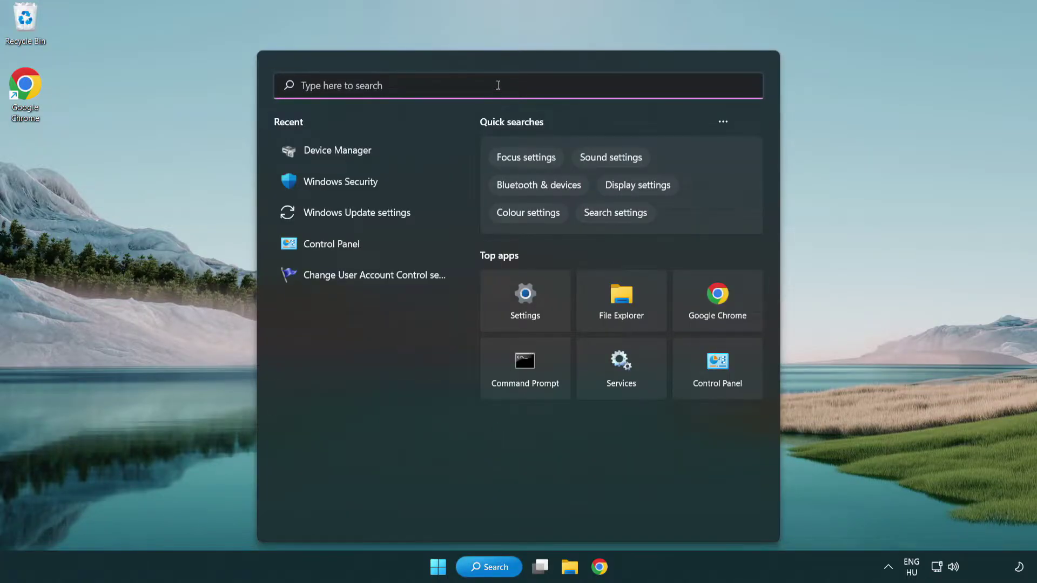
pyautogui.write('update')
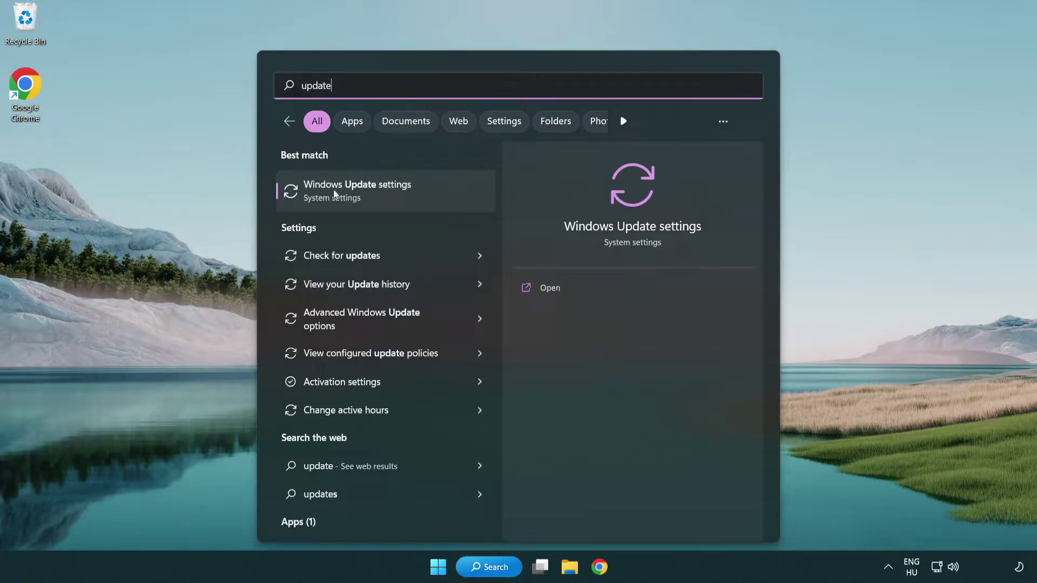
pyautogui.click(405, 199)
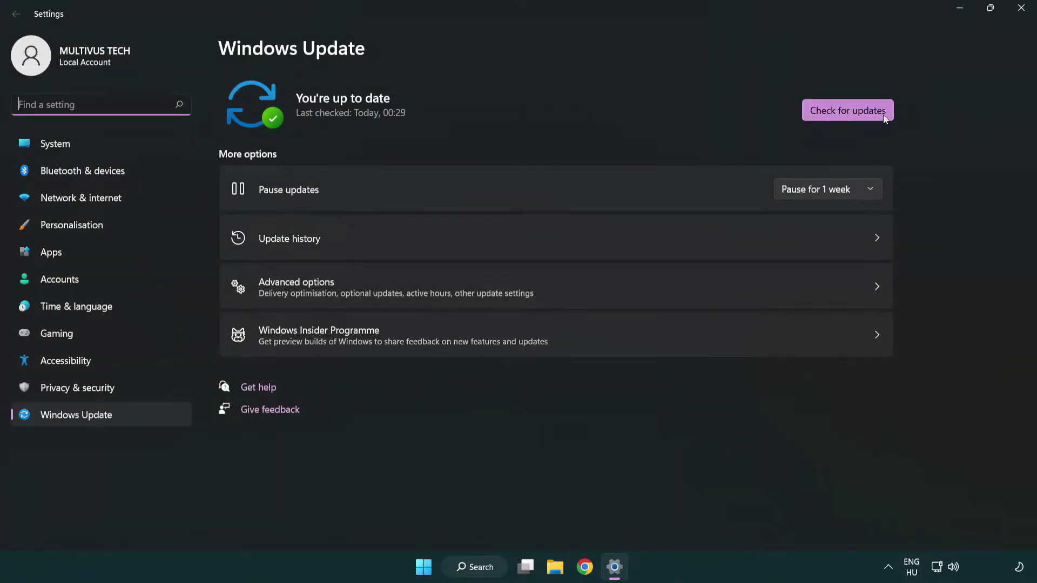
pyautogui.click(868, 117)
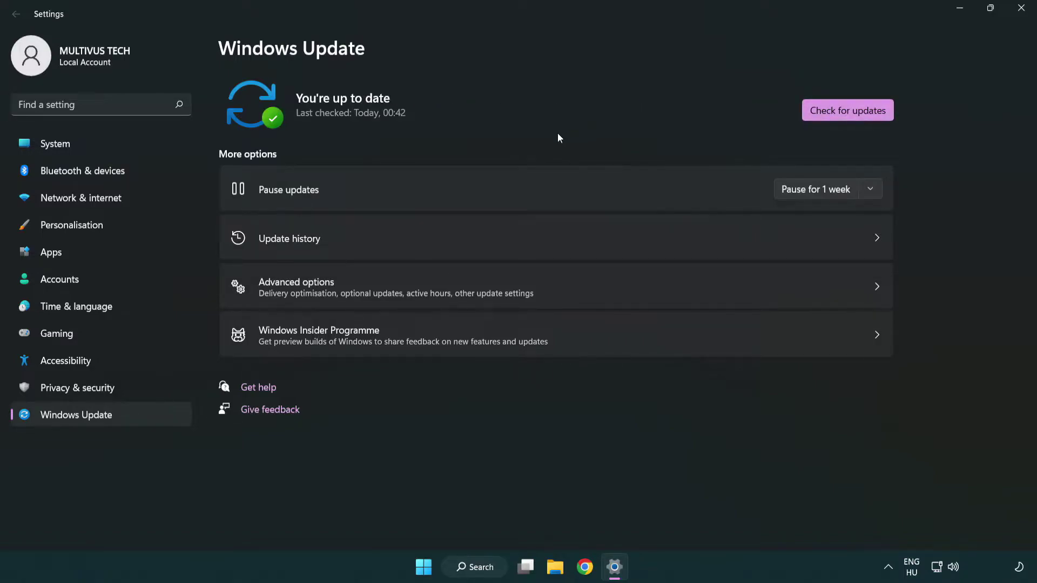
pyautogui.click(1016, 16)
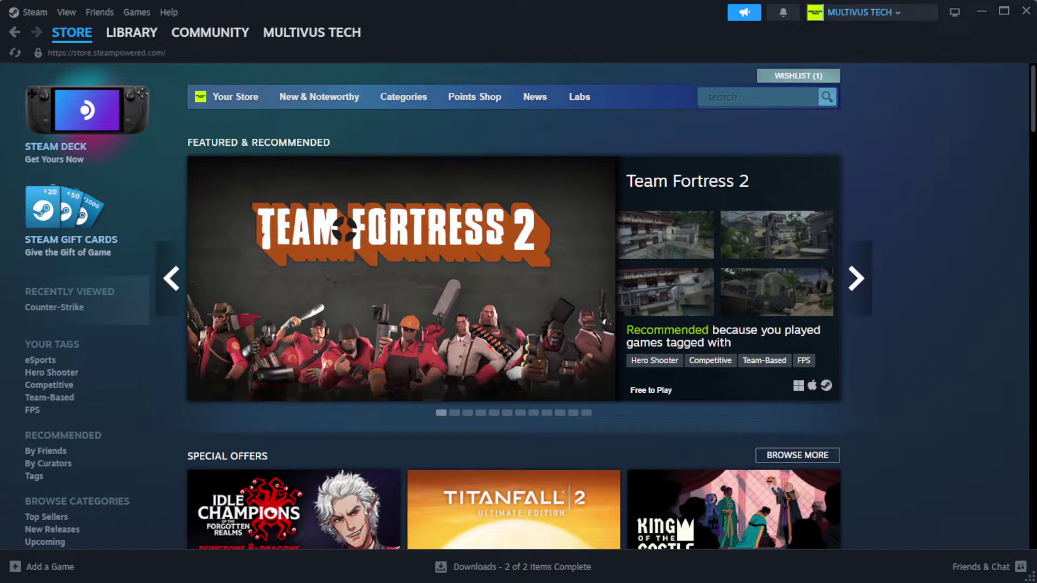
# Step: In the Steam library, verify the integrity of the installed files of YOUR NOT WORKING GAME
pyautogui.moveTo(134, 41)
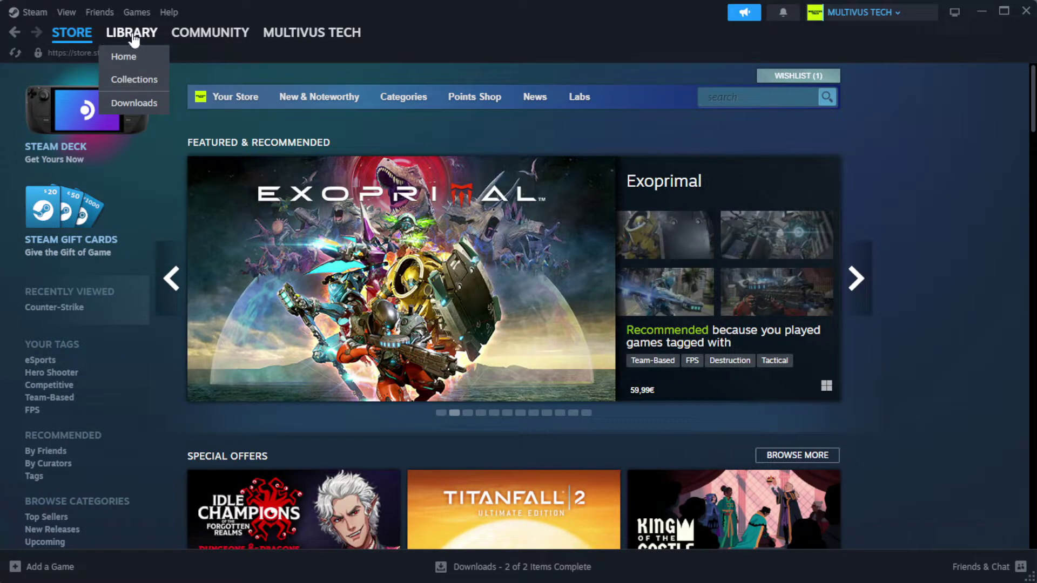
pyautogui.click(151, 59)
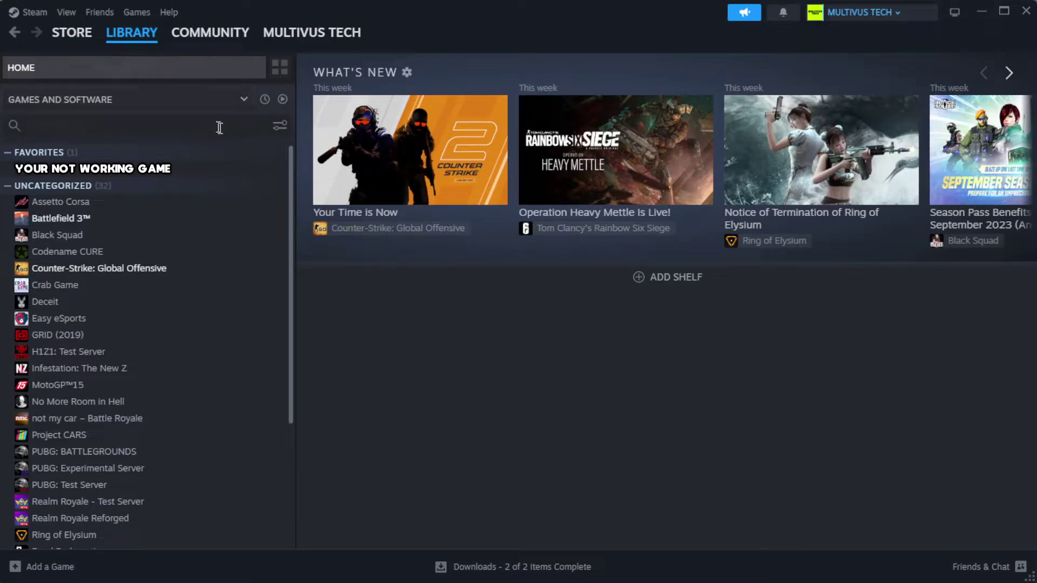
pyautogui.rightClick(254, 172)
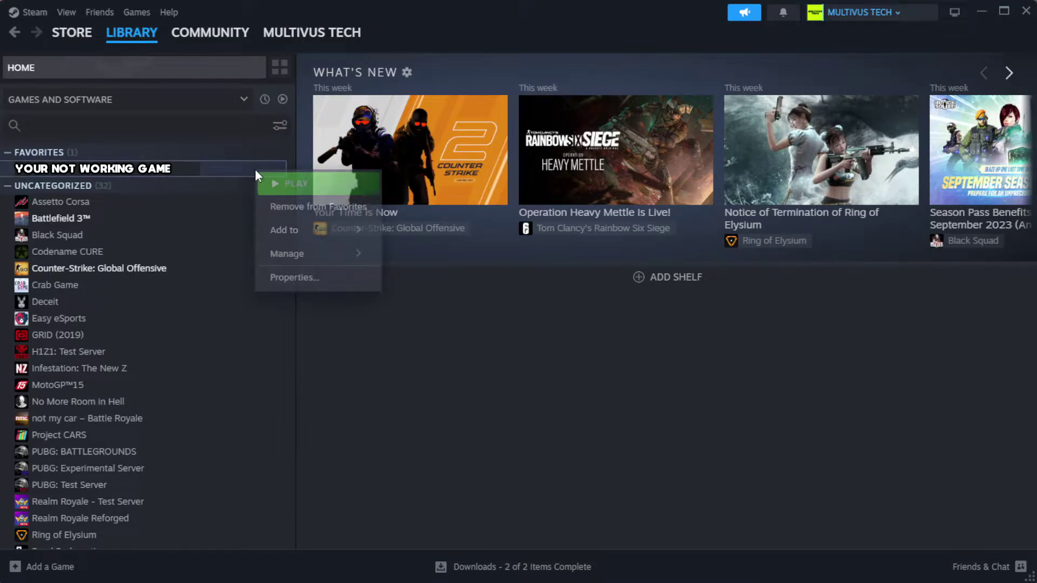
pyautogui.click(329, 281)
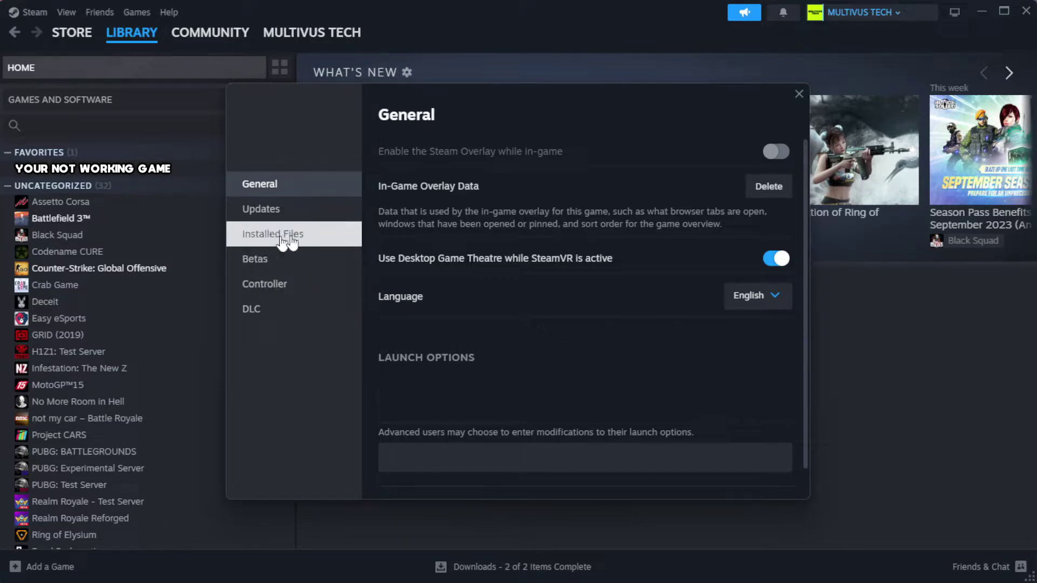
pyautogui.click(341, 246)
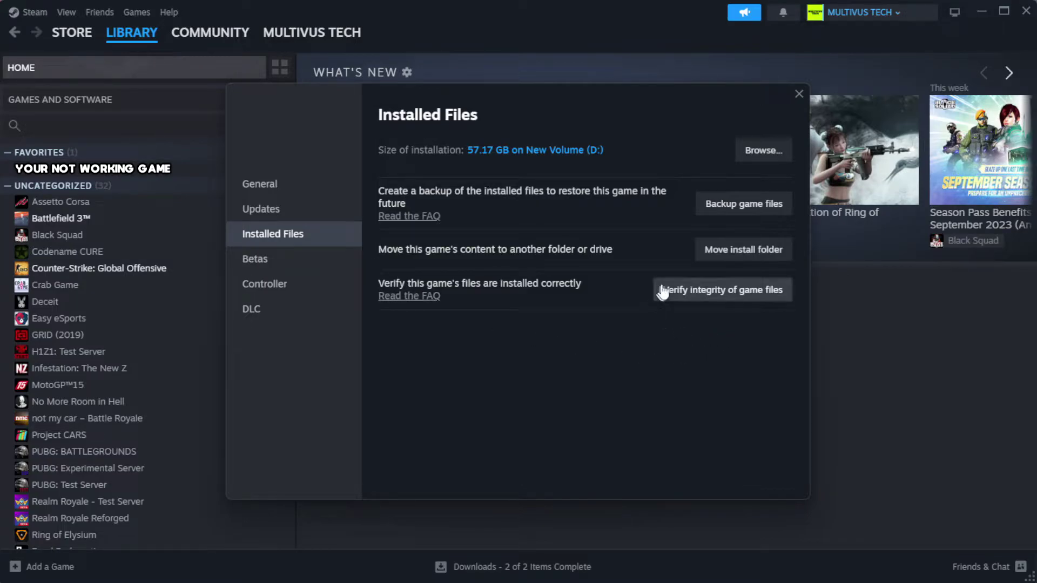
pyautogui.click(729, 302)
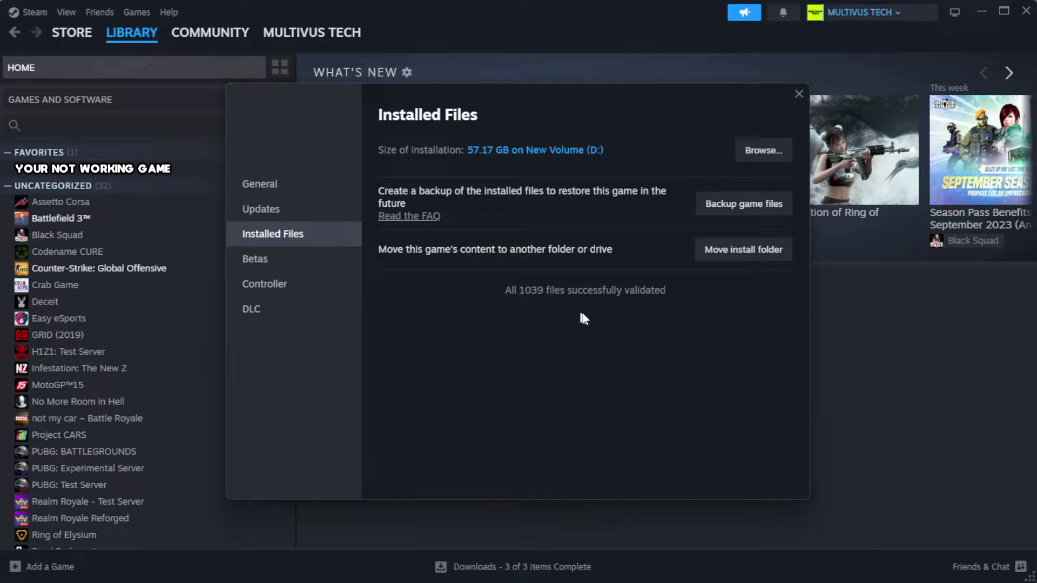
# Step: Browse to the game's installation folder and open the compatibility properties of the YOUR NOT WORKING GAME shortcut
pyautogui.click(753, 156)
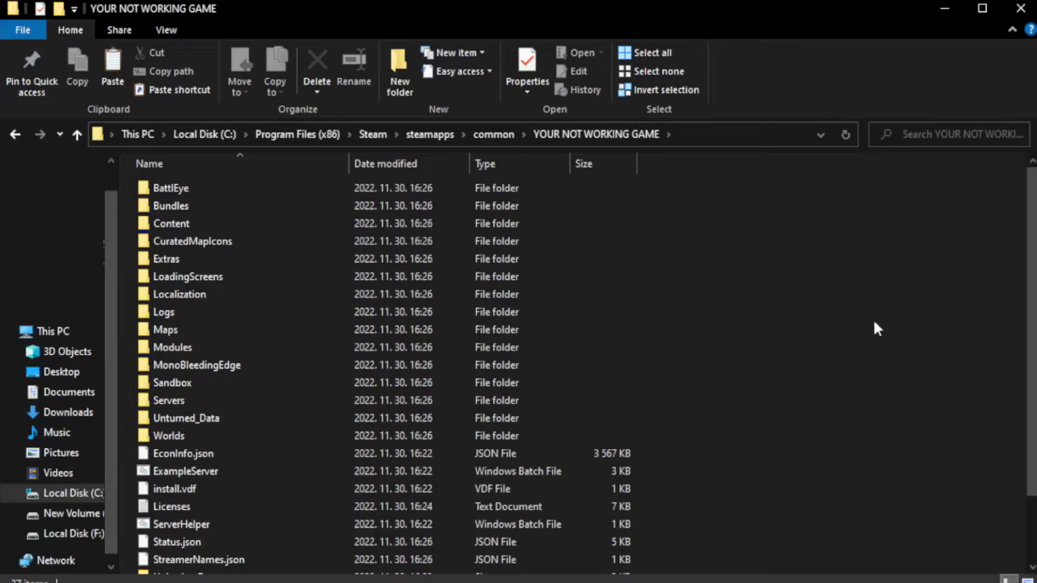
pyautogui.scroll(-2, 1022, 296)
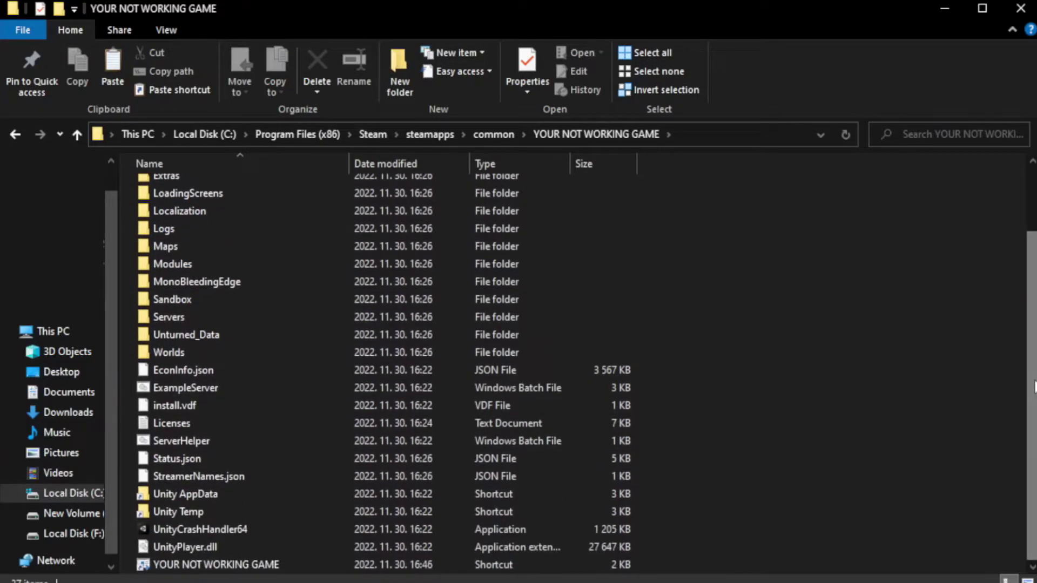
pyautogui.click(291, 563)
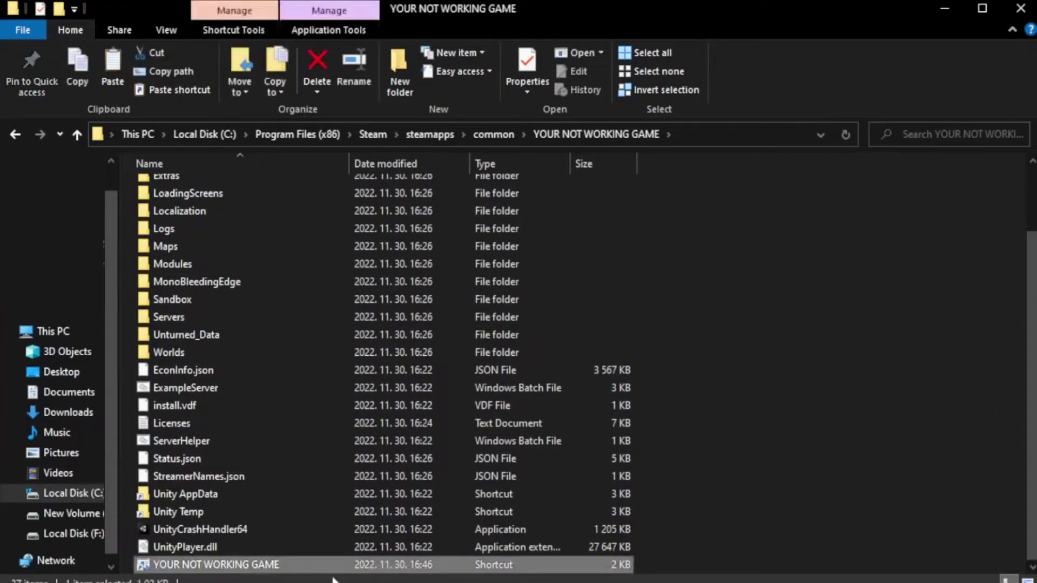
pyautogui.rightClick(346, 564)
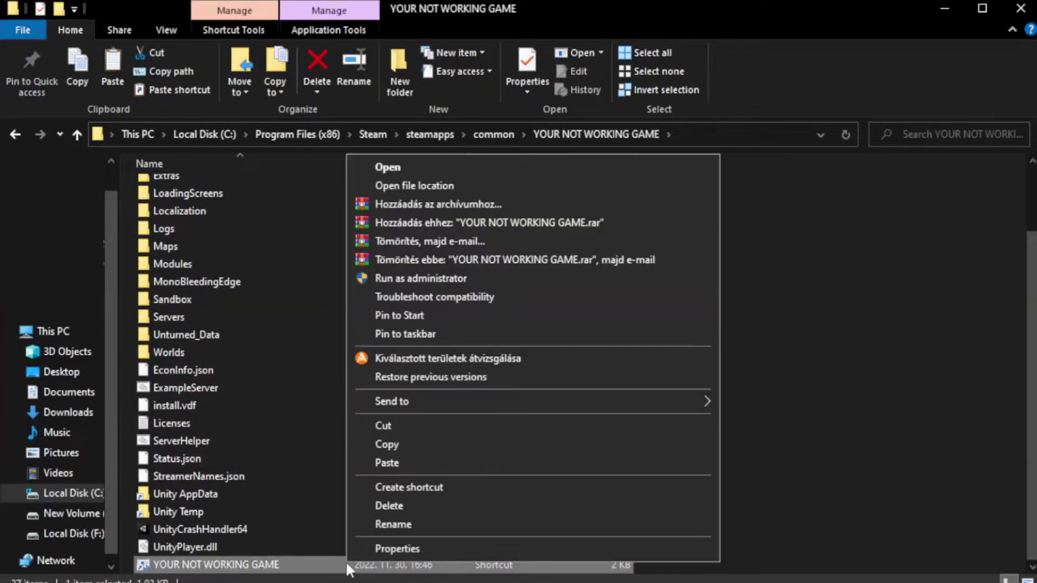
pyautogui.click(529, 549)
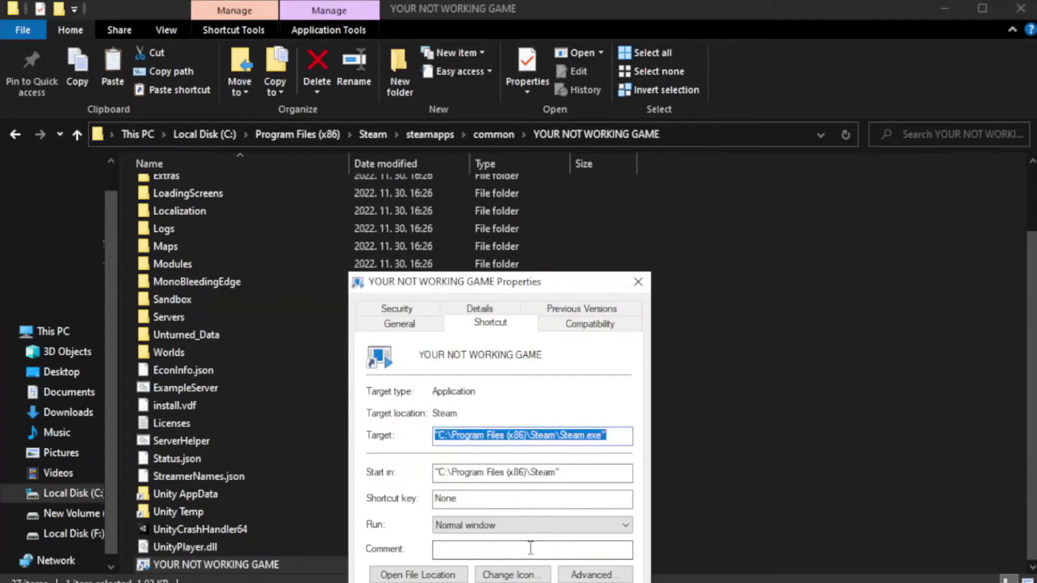
pyautogui.moveTo(520, 288); pyautogui.dragTo(521, 108)
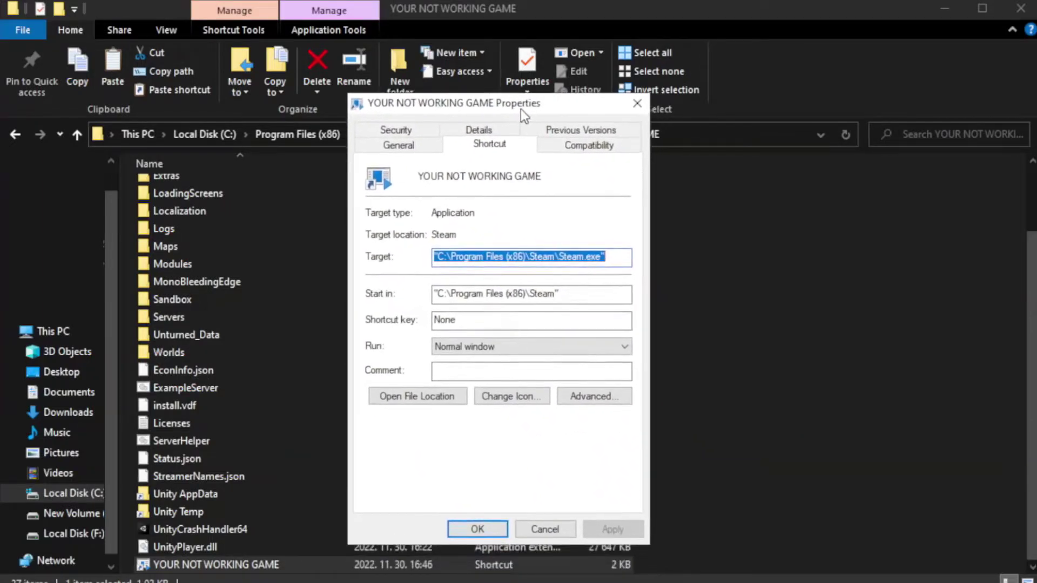
pyautogui.click(586, 151)
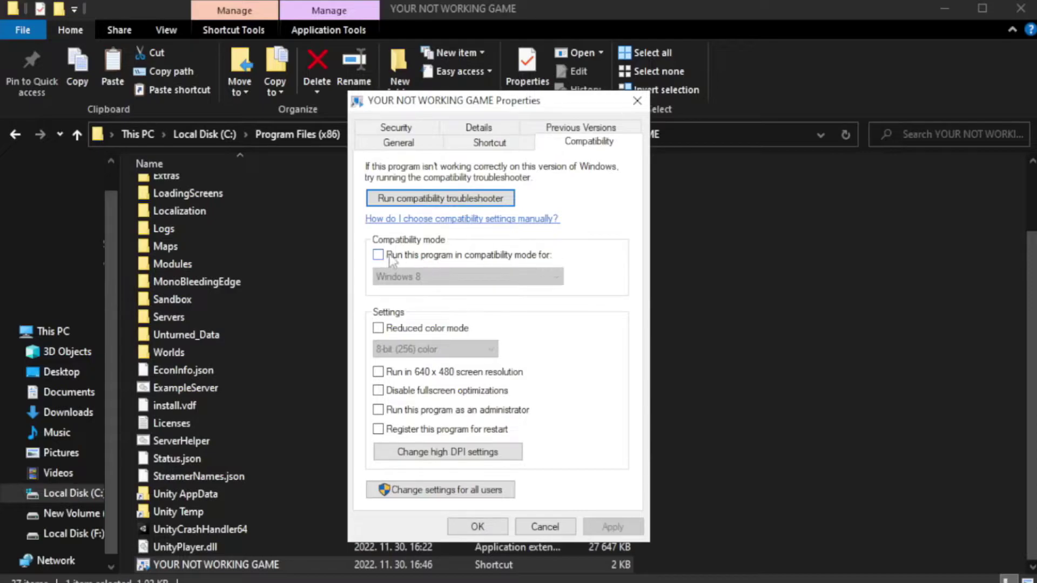
# Step: Apply Windows 8 compatibility mode, disabled fullscreen optimizations and run as administrator to the game shortcut, and close the folder
pyautogui.click(411, 257)
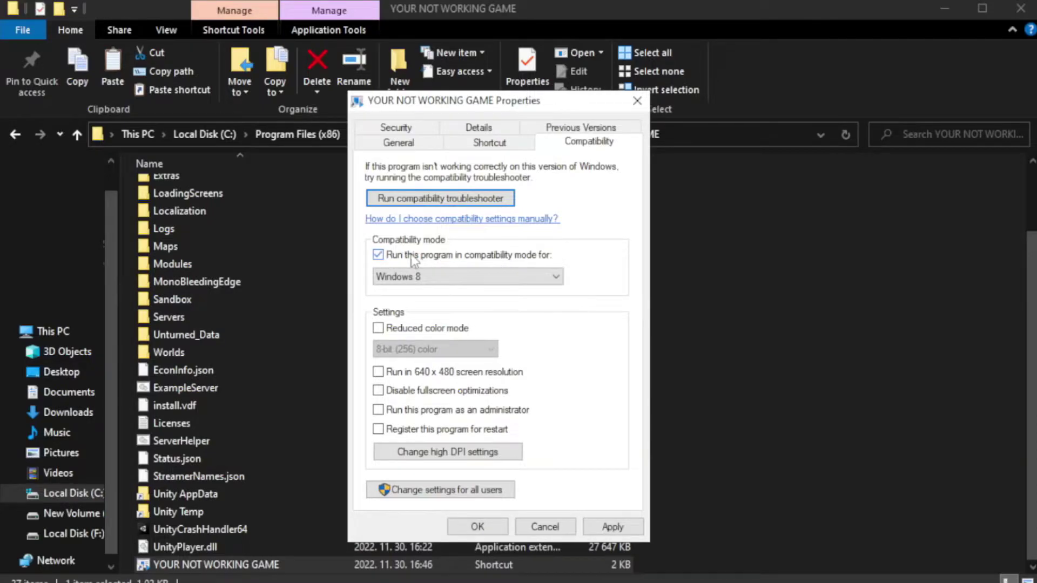
pyautogui.click(470, 278)
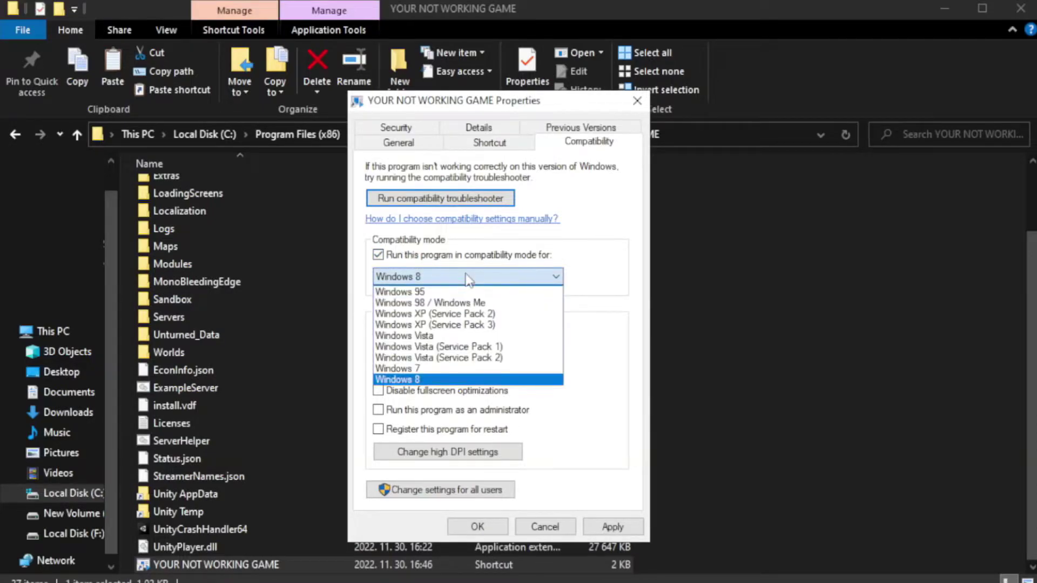
pyautogui.click(439, 380)
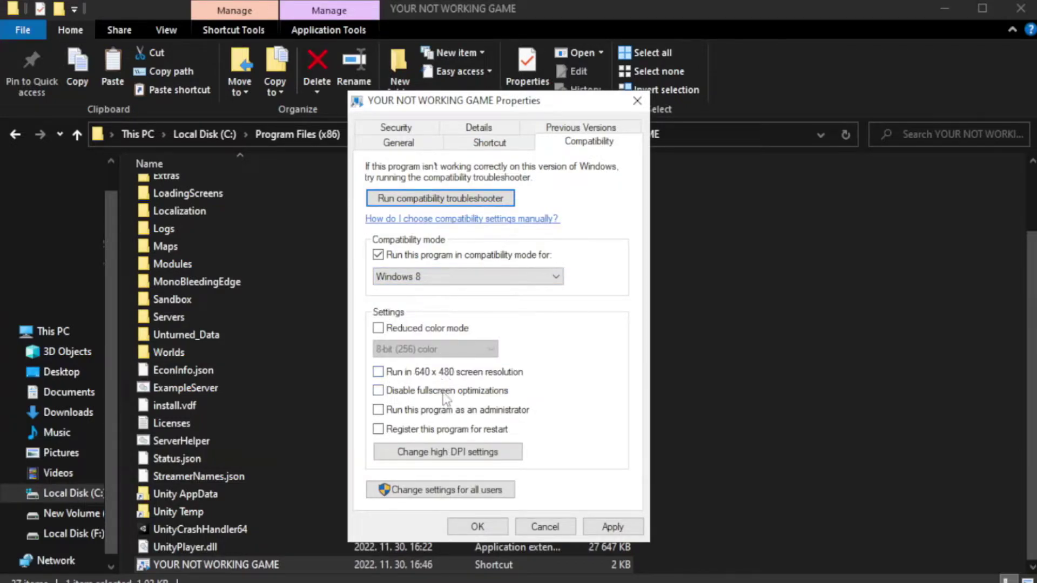
pyautogui.click(404, 394)
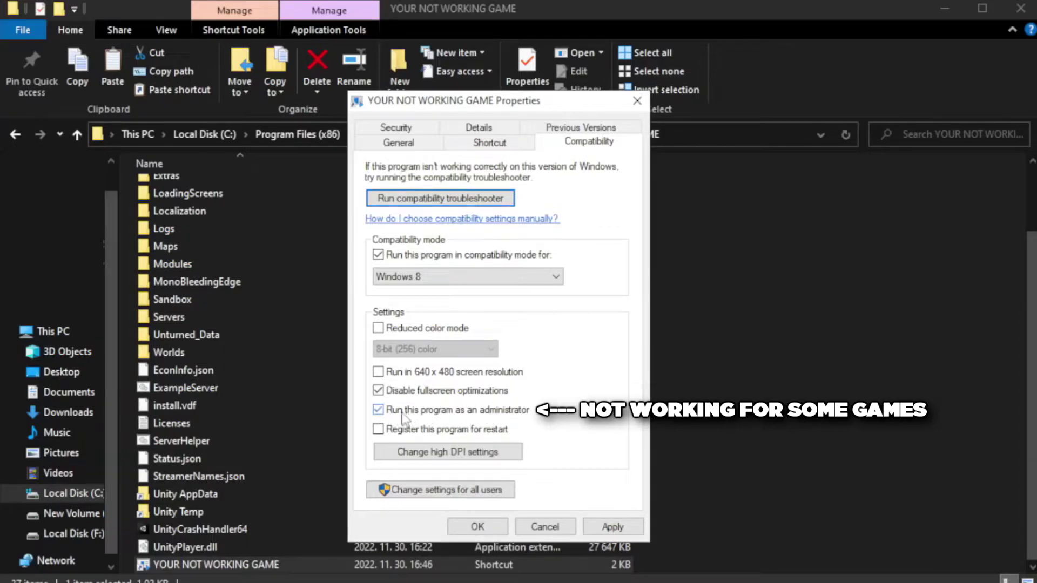
pyautogui.click(609, 528)
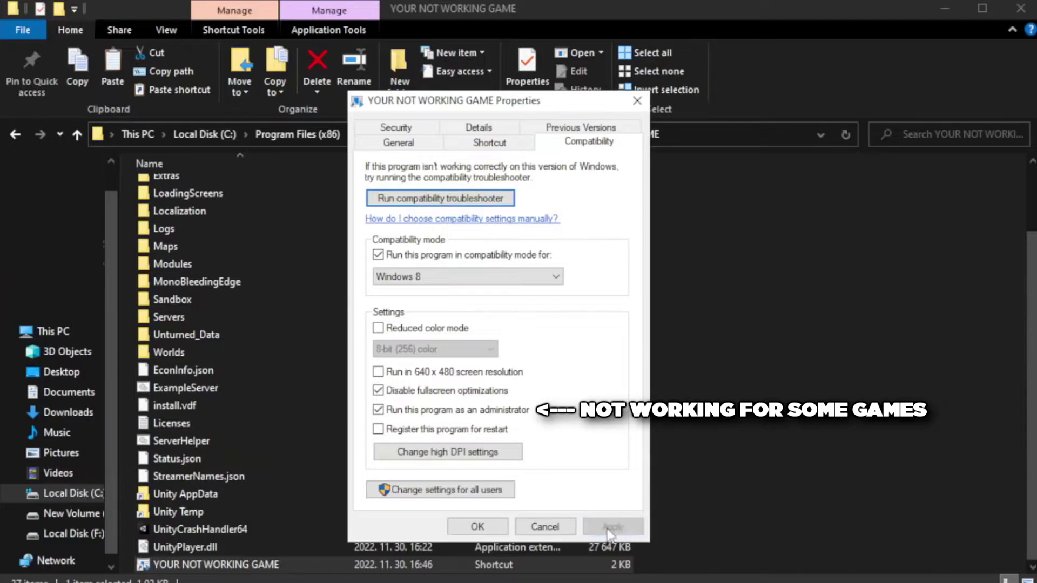
pyautogui.click(475, 527)
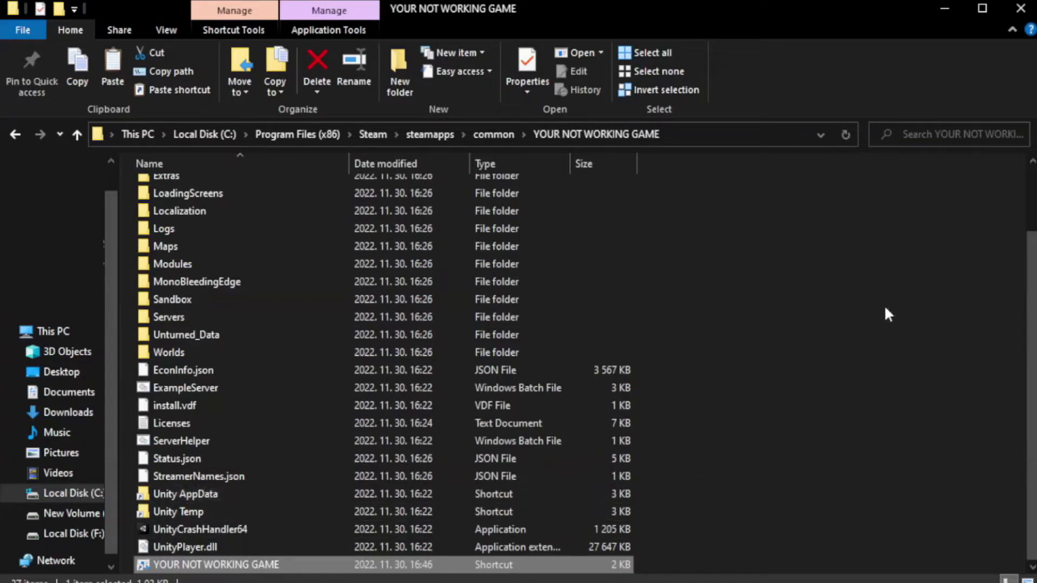
pyautogui.click(1019, 10)
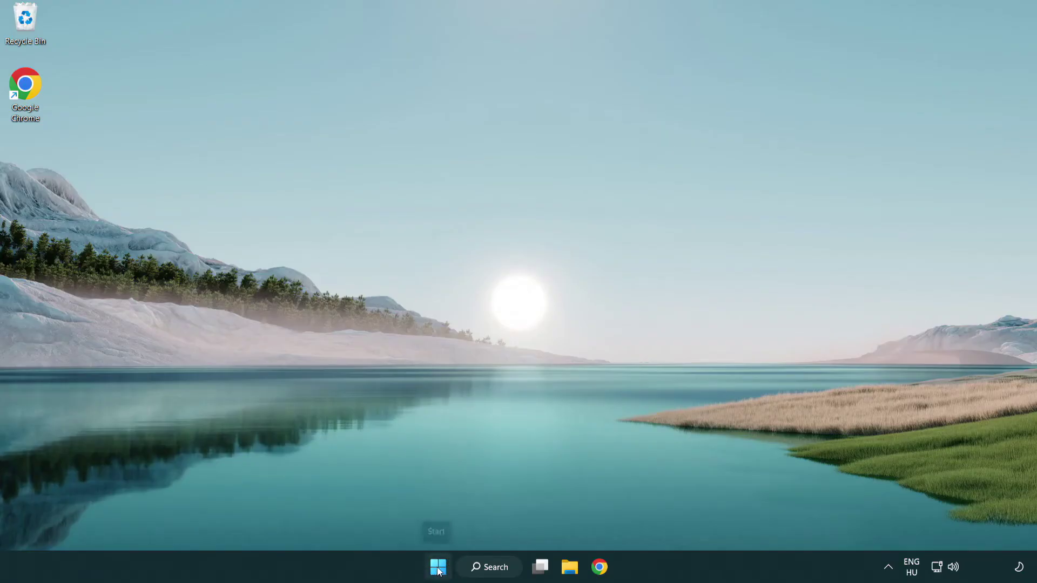
# Step: Disable the Terminal, Phone Link, Cortana and Windows Security notification startup apps in Task Manager, and close it
pyautogui.rightClick(439, 570)
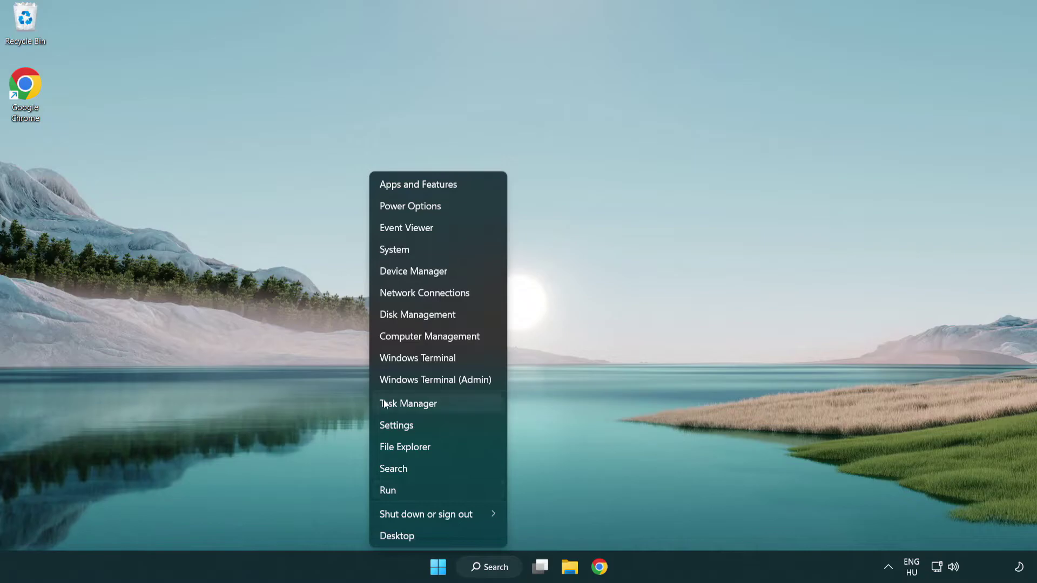
pyautogui.click(458, 404)
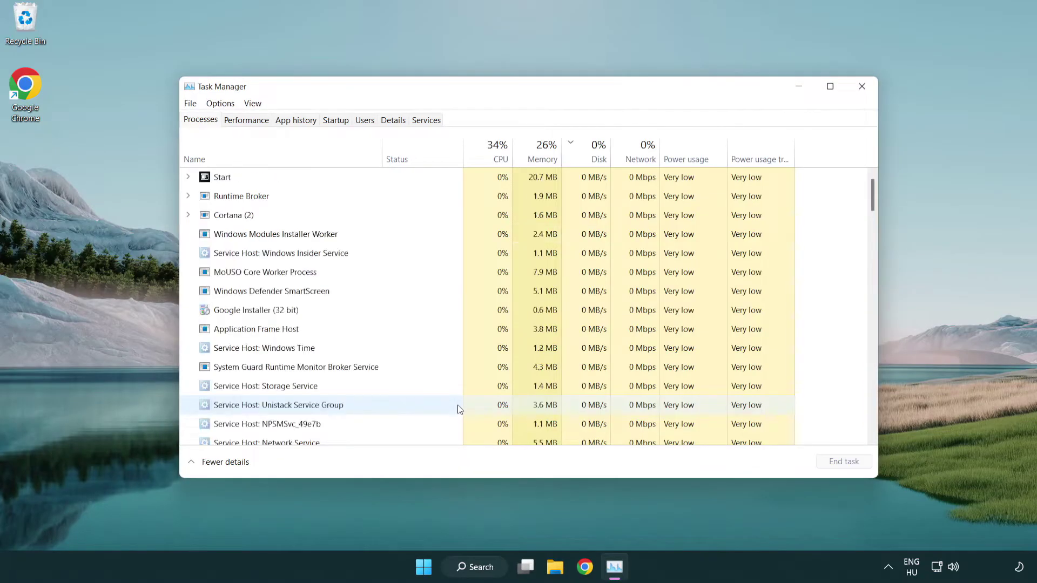
pyautogui.click(337, 121)
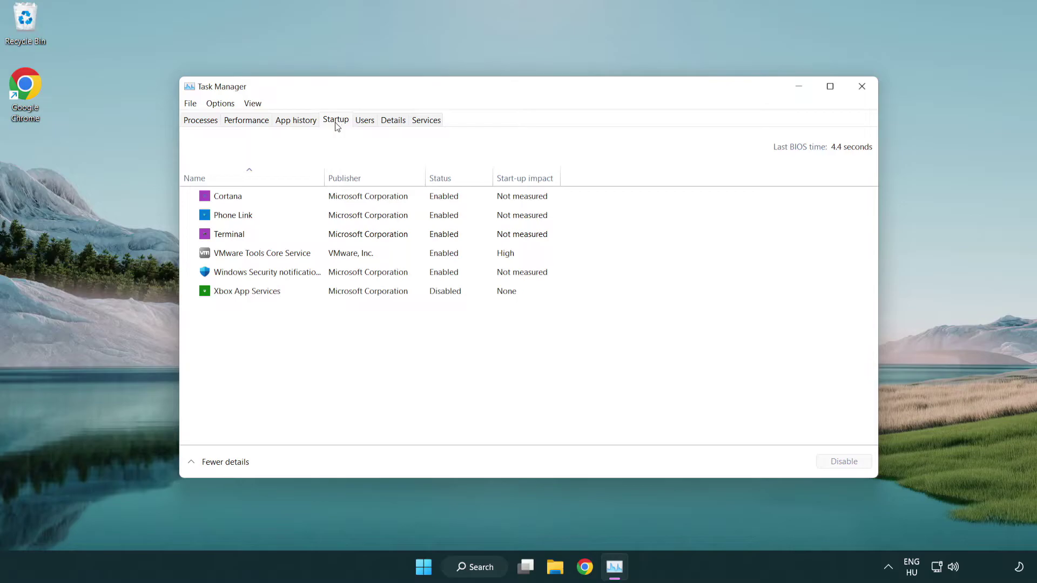
pyautogui.click(340, 236)
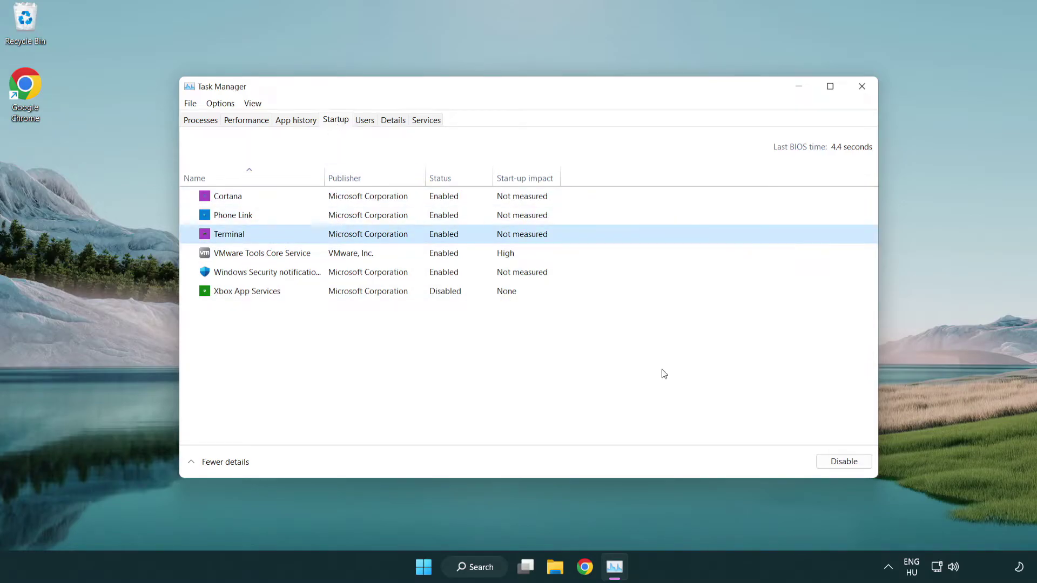
pyautogui.click(840, 462)
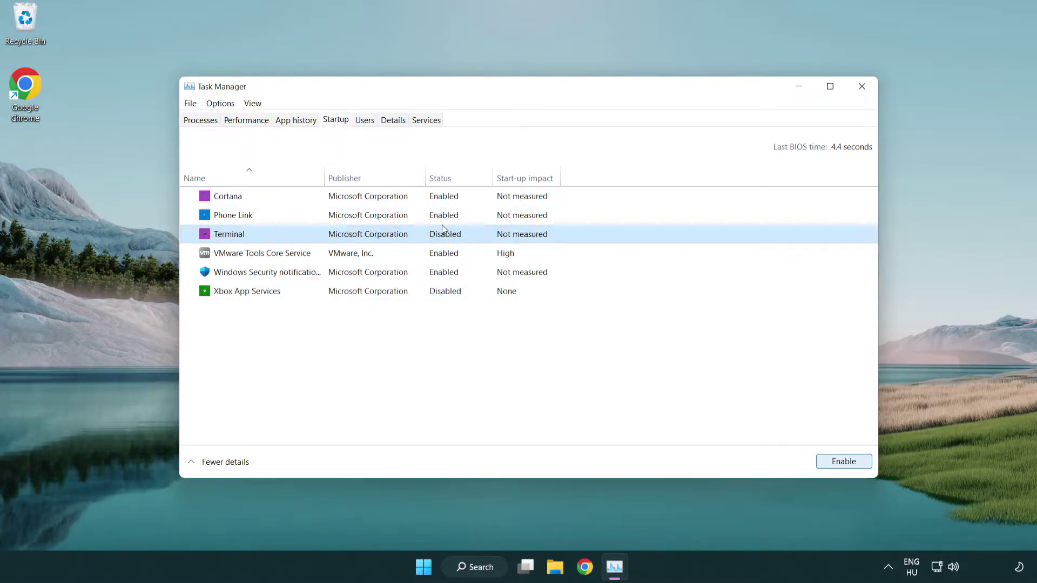
pyautogui.click(432, 216)
pyautogui.click(844, 464)
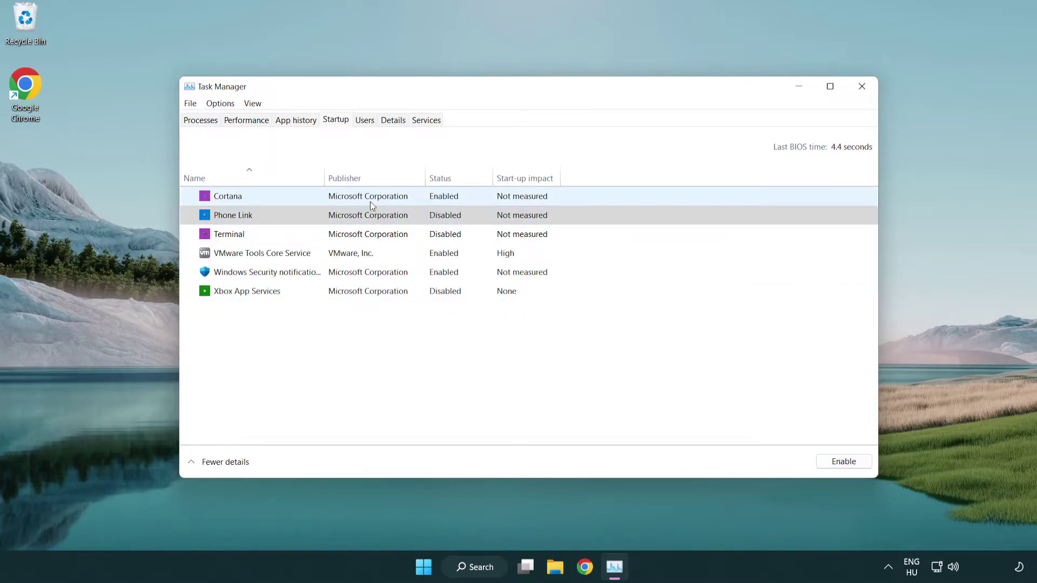
pyautogui.click(371, 202)
pyautogui.click(843, 463)
pyautogui.click(492, 277)
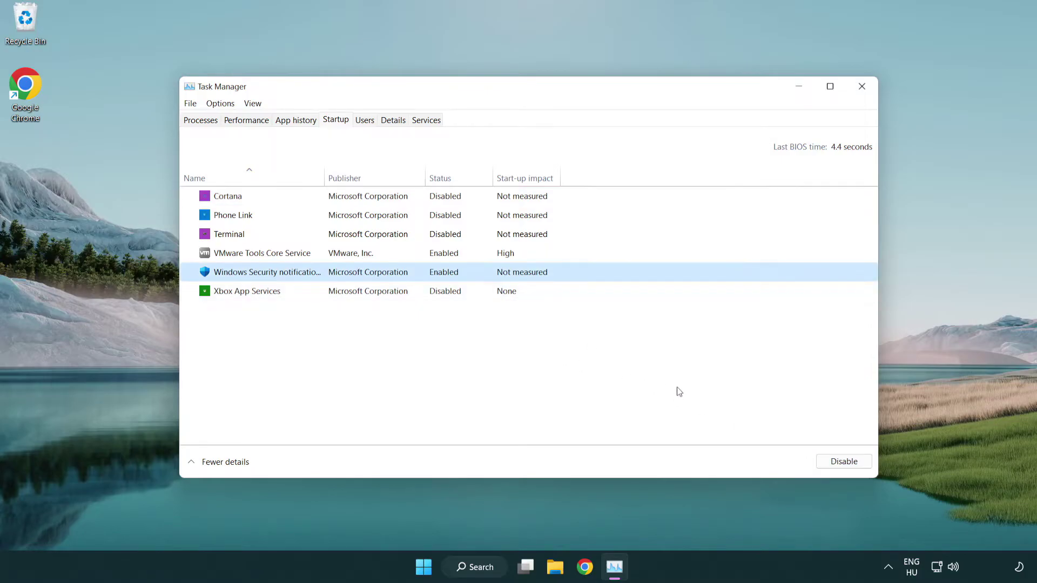
pyautogui.click(840, 462)
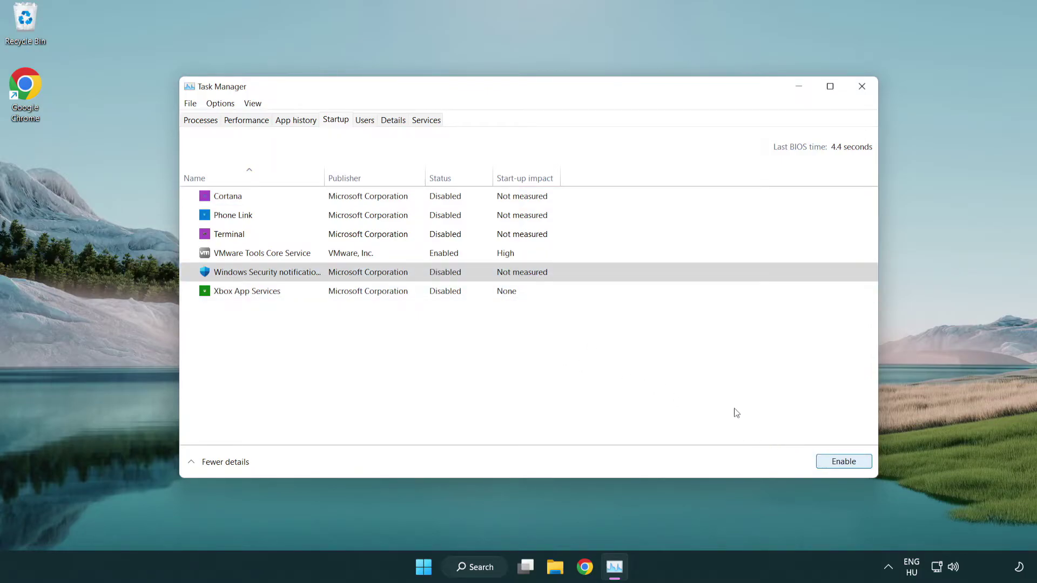
pyautogui.click(863, 87)
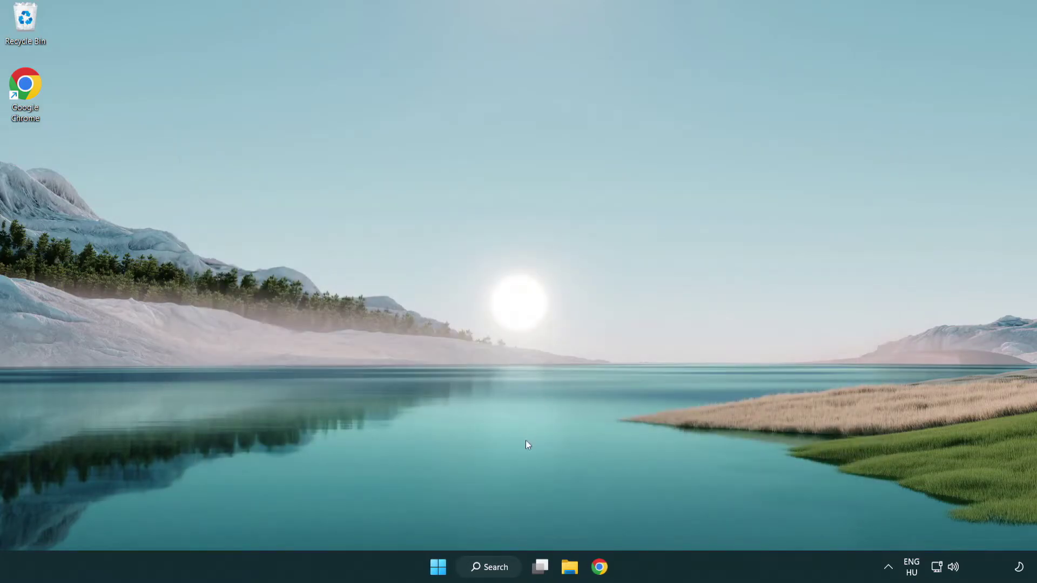
# Step: Search for cmd, run Command Prompt as administrator, and move its window toward the middle of the desktop
pyautogui.click(485, 565)
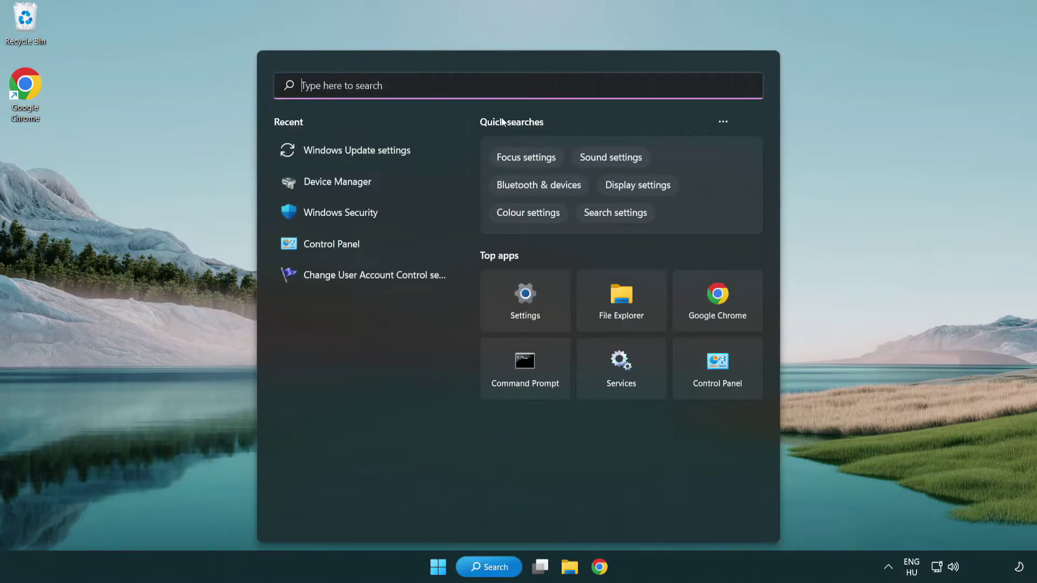
pyautogui.write('cmd')
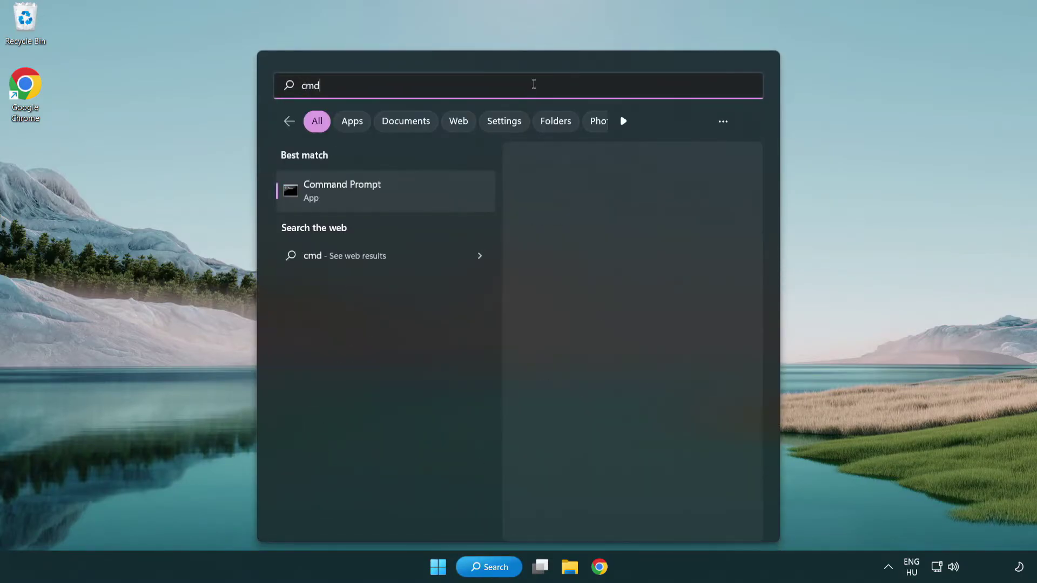
pyautogui.rightClick(398, 198)
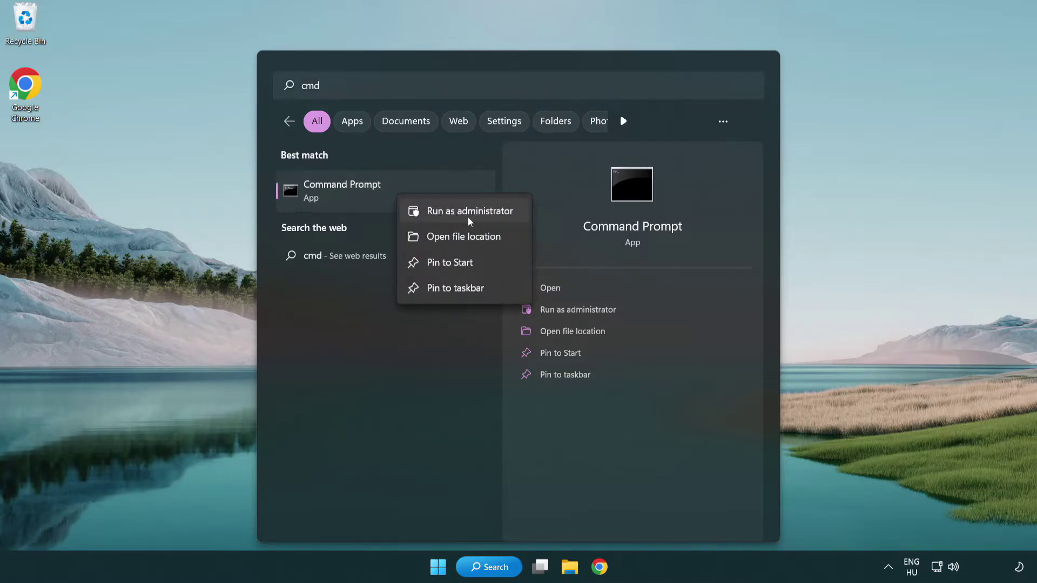
pyautogui.click(467, 216)
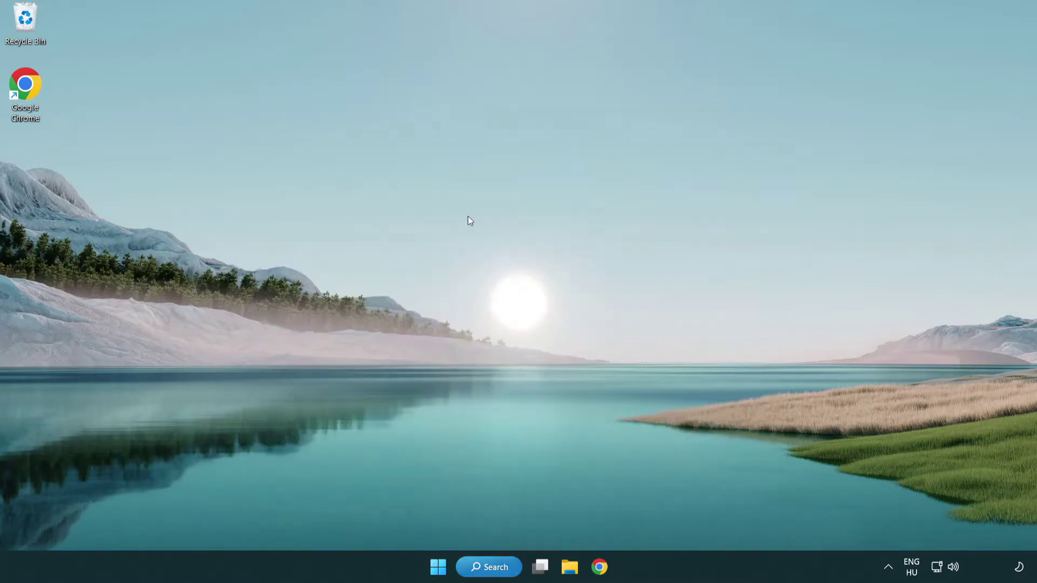
pyautogui.moveTo(369, 62); pyautogui.dragTo(521, 105)
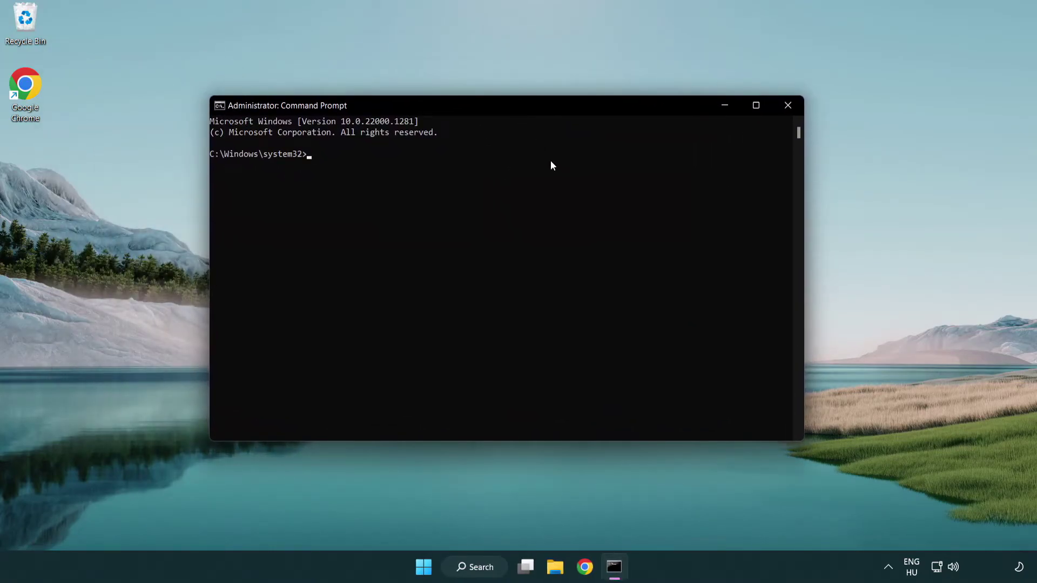
# Step: Run the system file check with sfc /scannow, and close Command Prompt once the scan is complete
pyautogui.write('sfc /scannow')
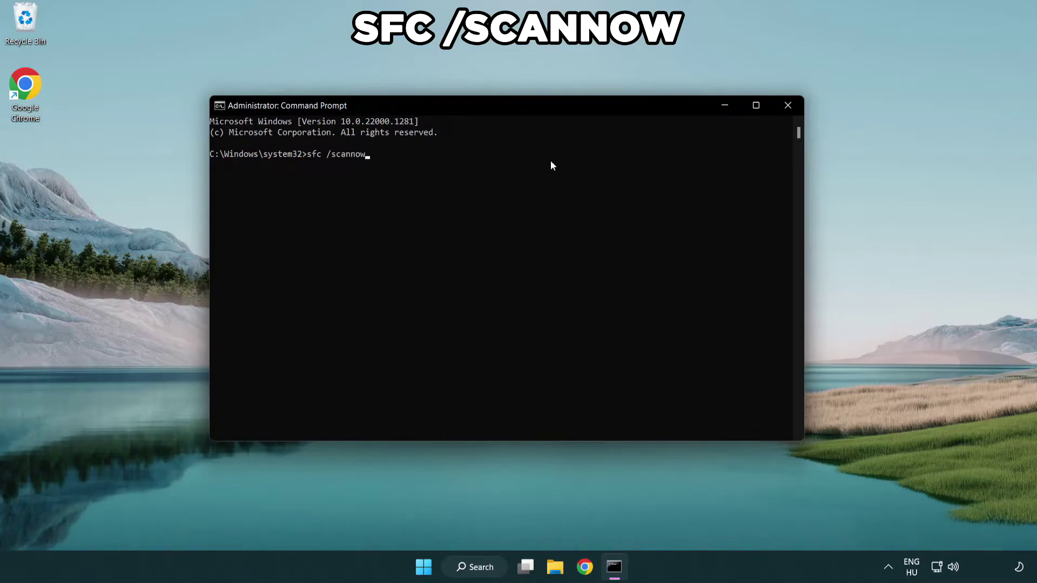
pyautogui.press('Return')
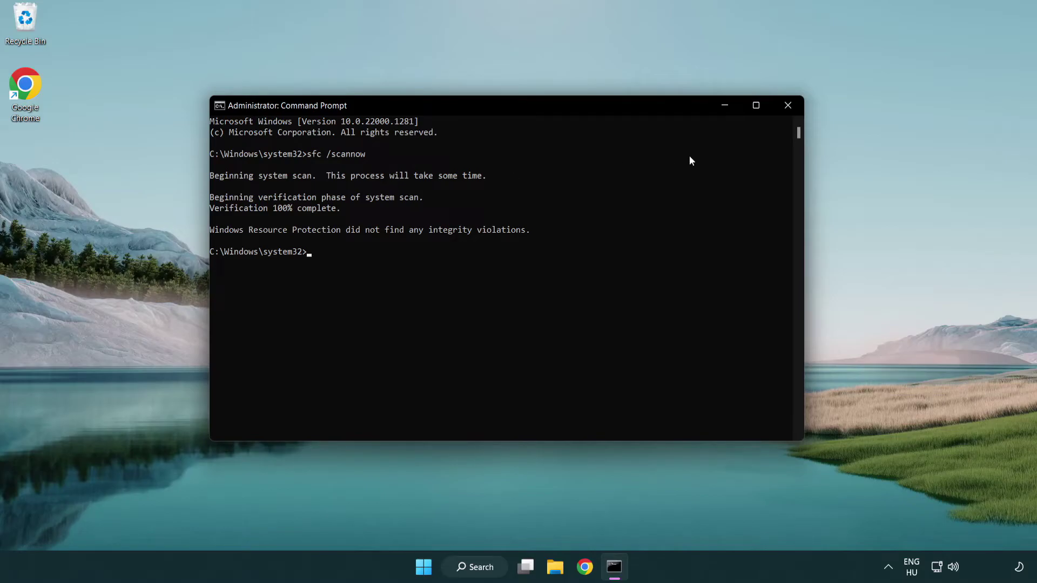
pyautogui.click(788, 105)
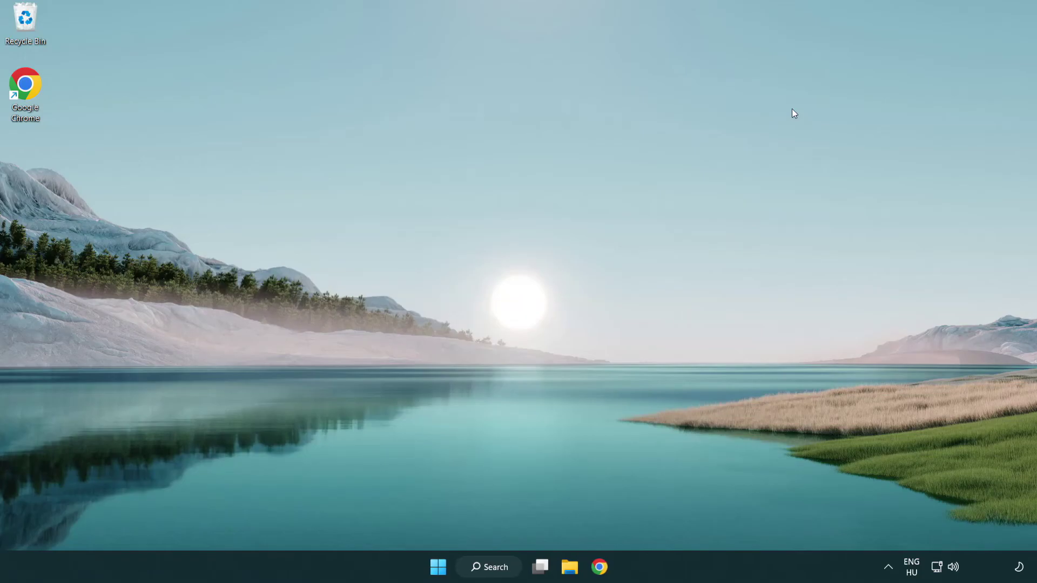
# Step: Open the computer's power options
pyautogui.press('super')
pyautogui.click(686, 519)
# Step: Search Windows for security and open the Windows Security app
pyautogui.click(495, 568)
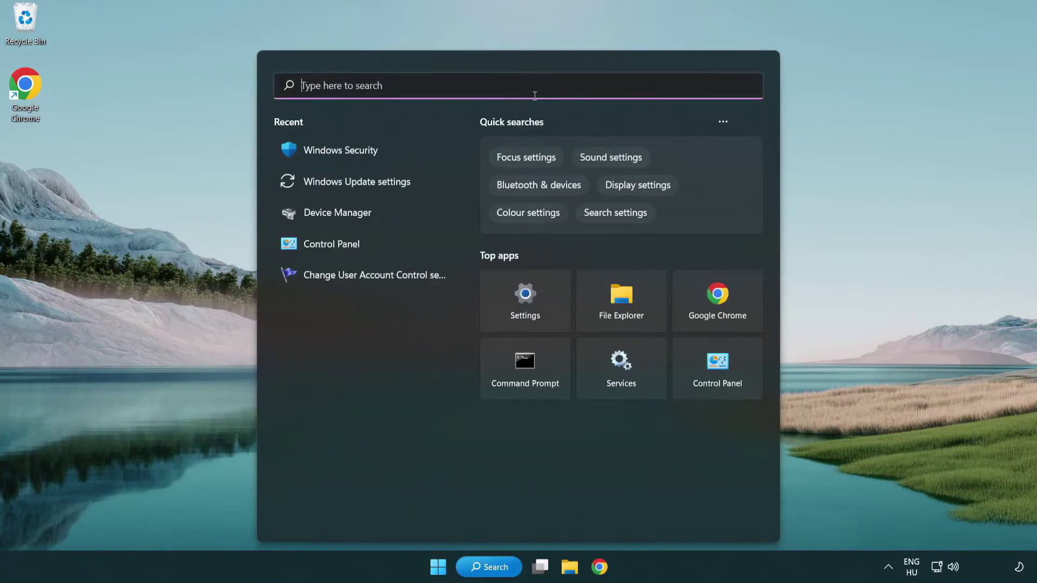
pyautogui.write('sec')
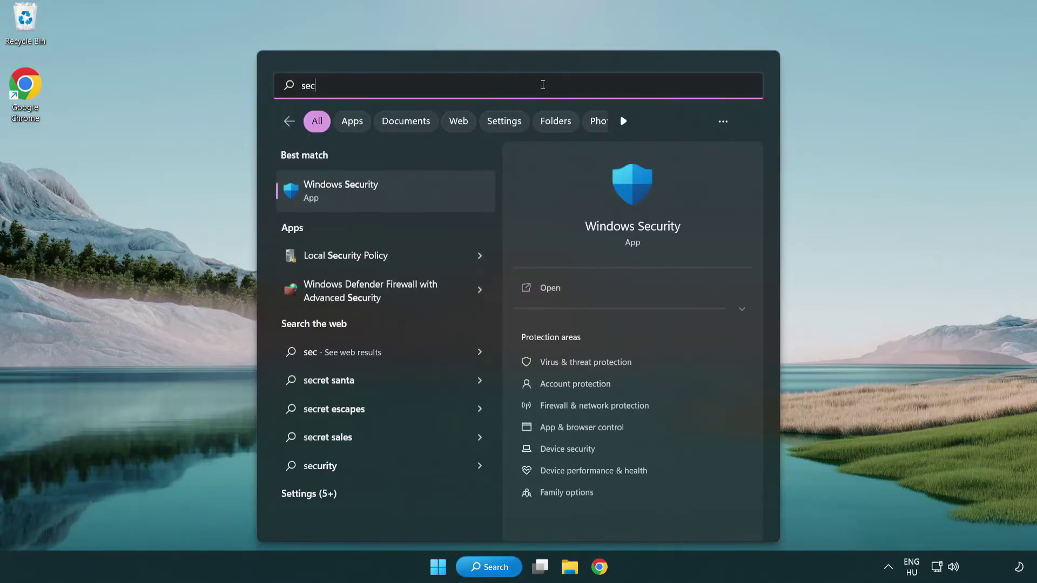
pyautogui.write('urity')
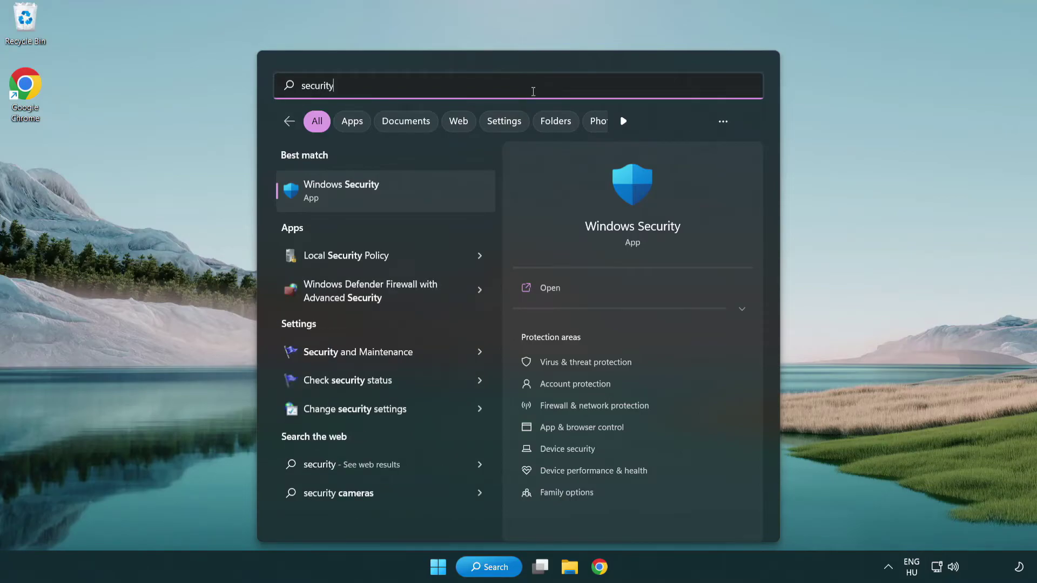
pyautogui.click(425, 200)
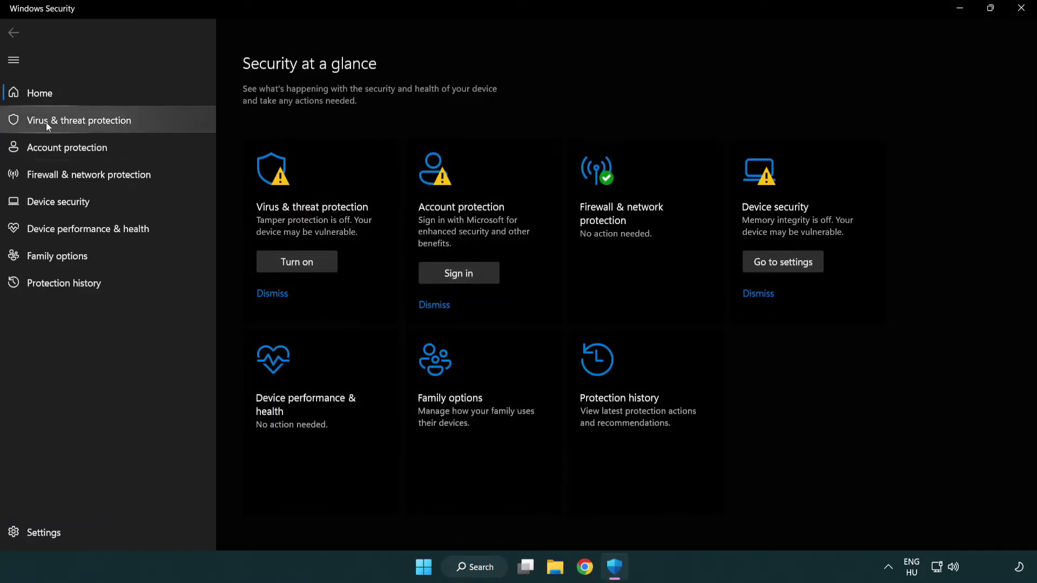
# Step: Open the Exclusions page from the Virus & threat protection settings
pyautogui.click(156, 120)
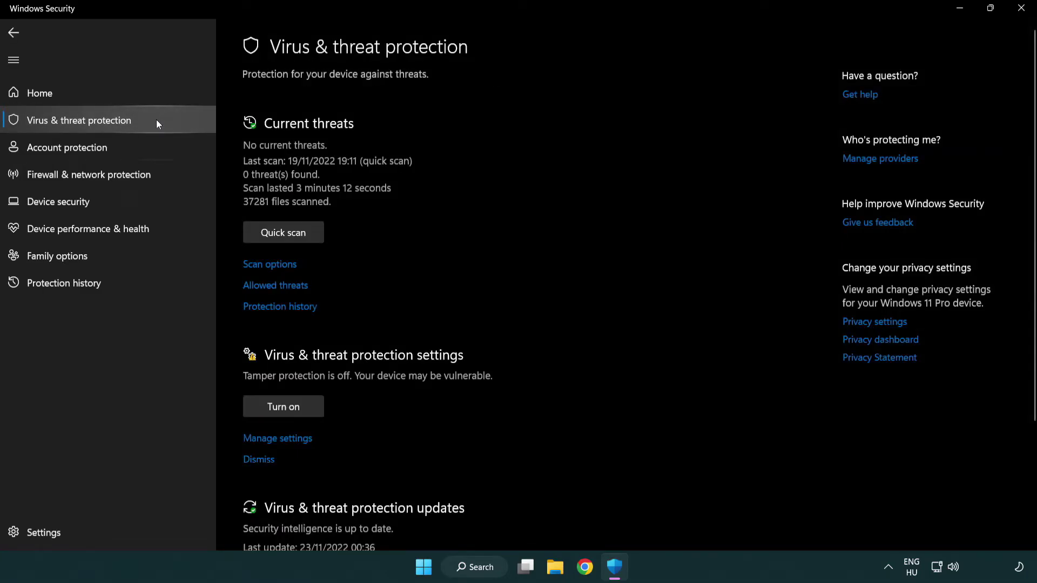
pyautogui.scroll(-3, 302, 259)
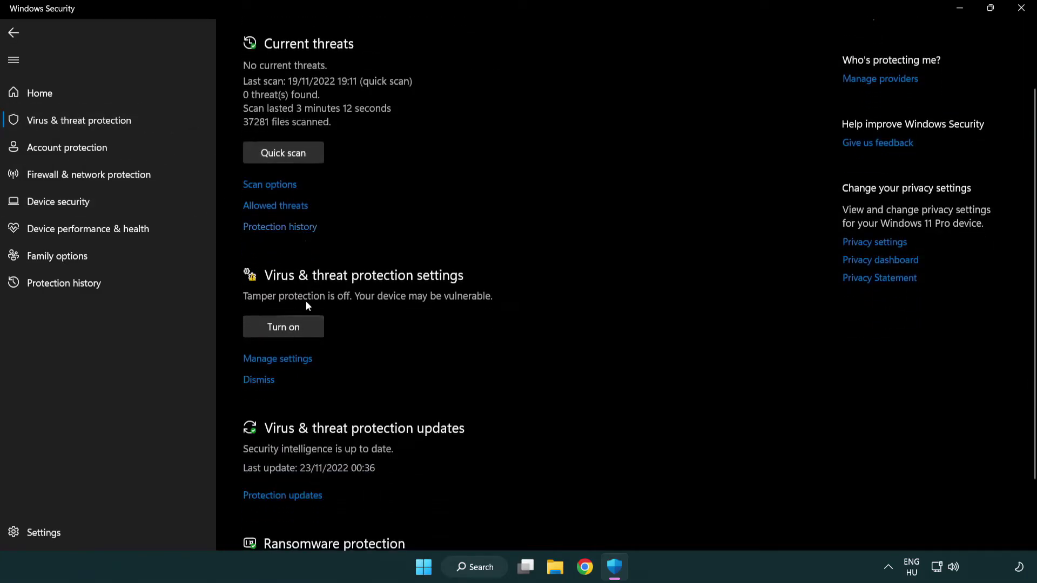
pyautogui.click(277, 359)
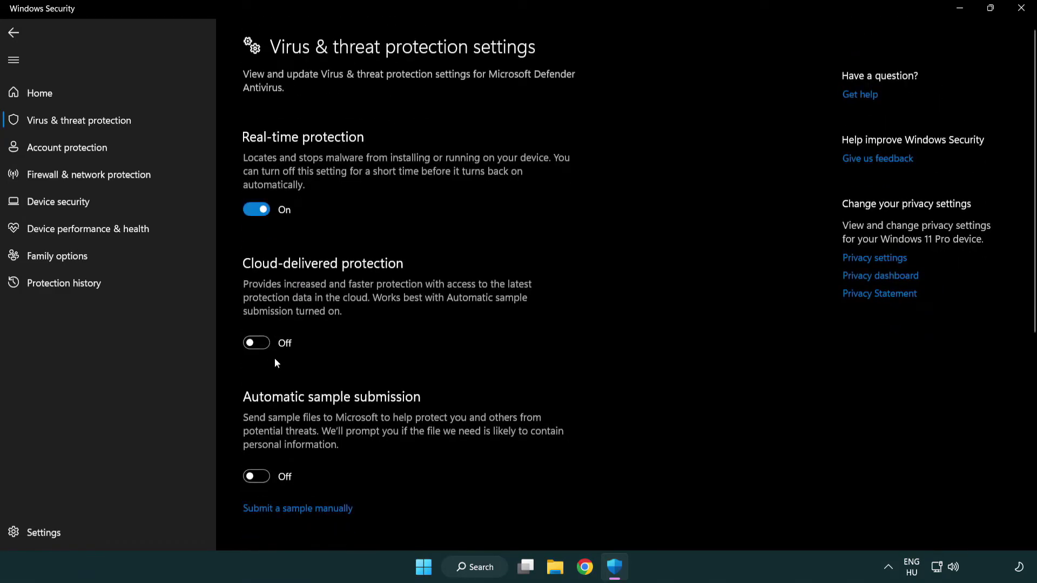
pyautogui.scroll(-6, 275, 360)
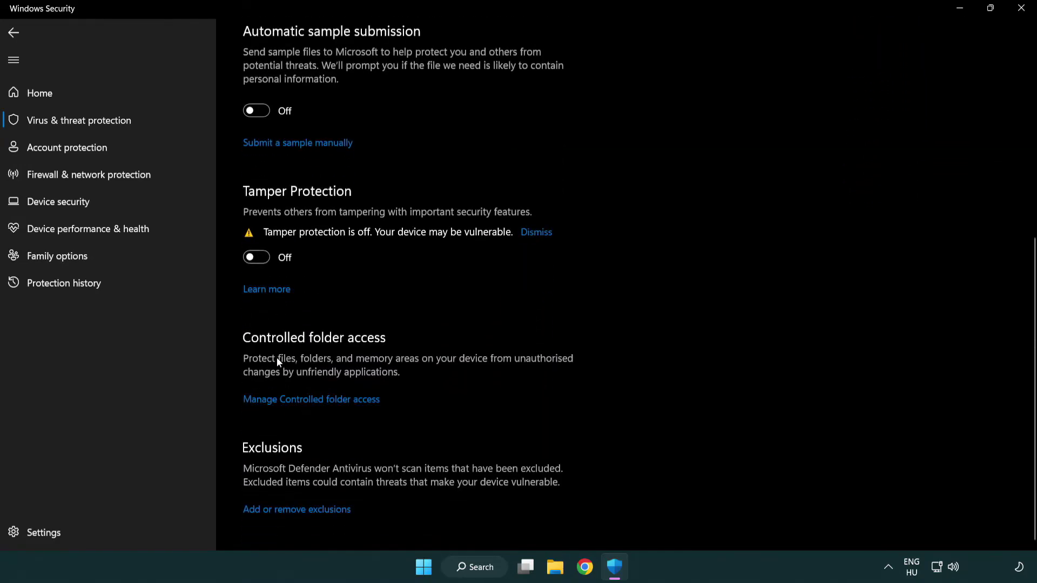
pyautogui.click(301, 513)
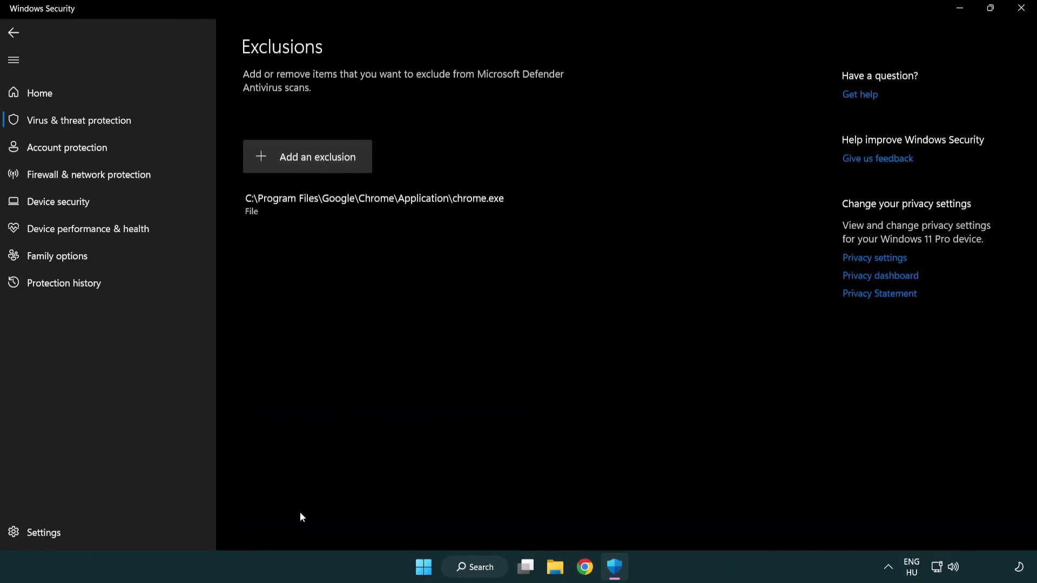
# Step: Add the NOT WORKING APP shortcut from Program Files (x86)\NOT WORKING APP as a file exclusion, and close Windows Security
pyautogui.click(312, 162)
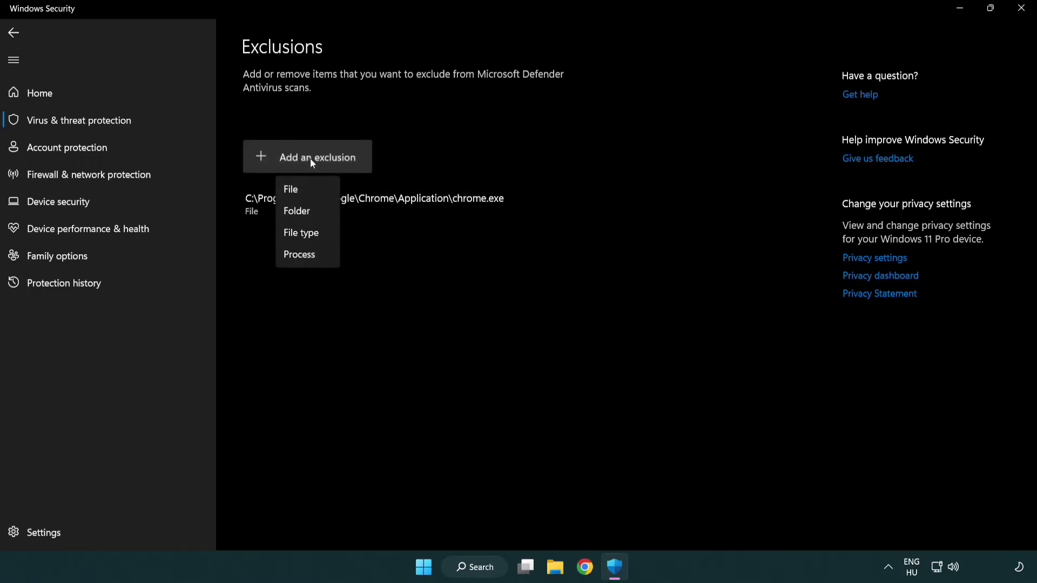
pyautogui.click(312, 190)
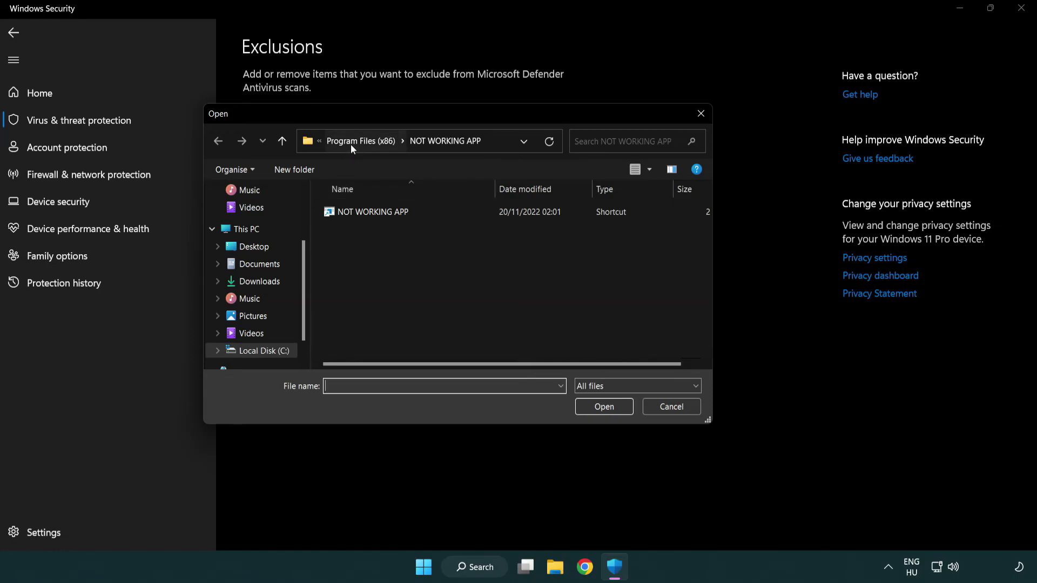
pyautogui.click(351, 144)
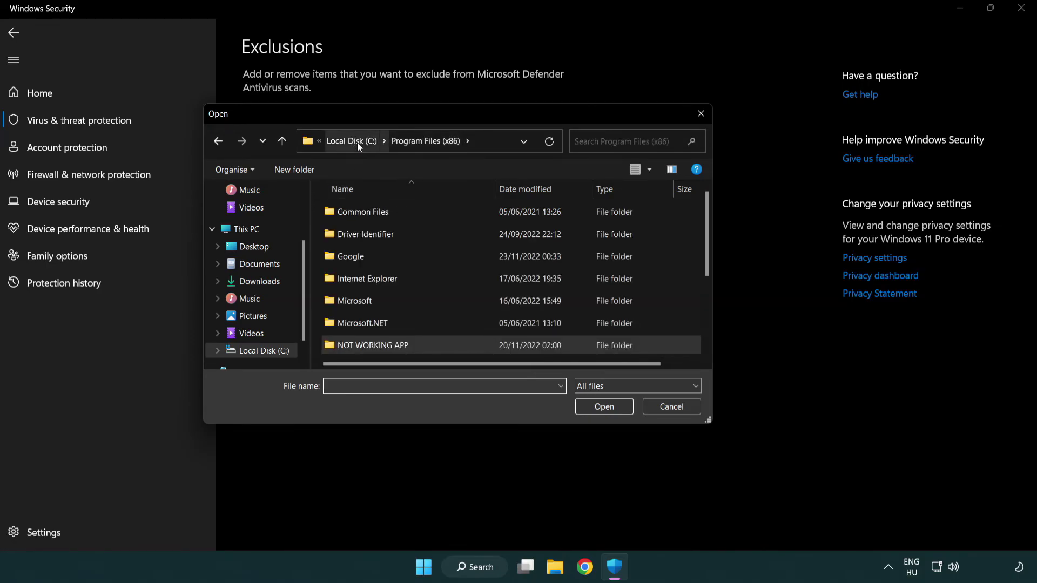
pyautogui.click(358, 141)
pyautogui.click(351, 144)
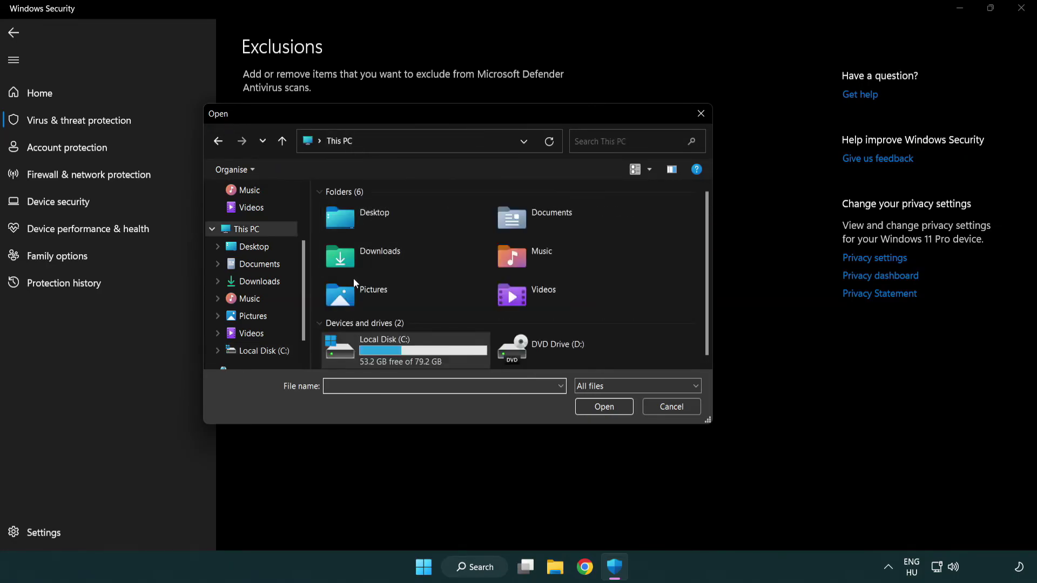
pyautogui.doubleClick(378, 359)
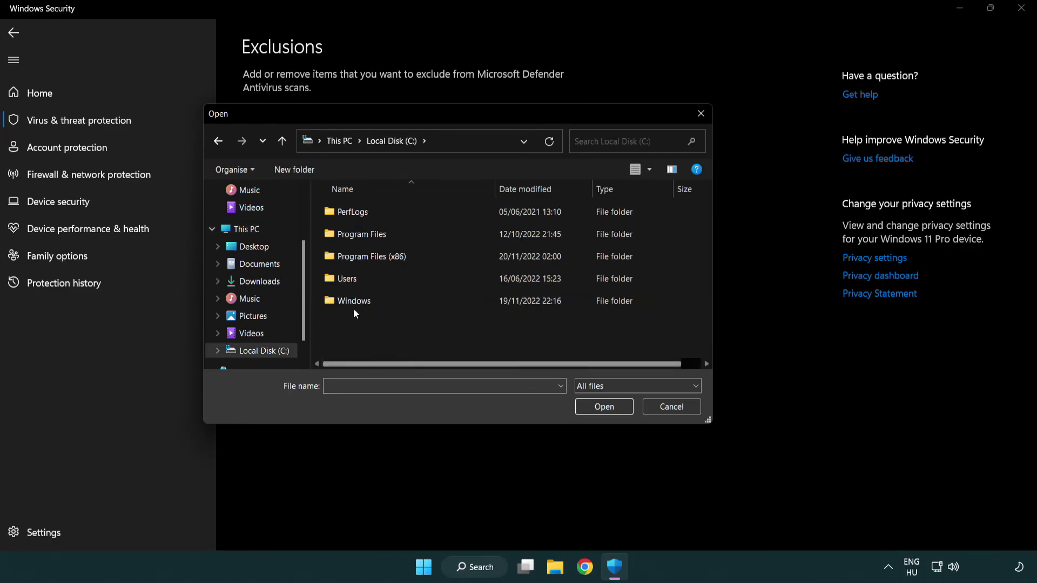
pyautogui.doubleClick(380, 259)
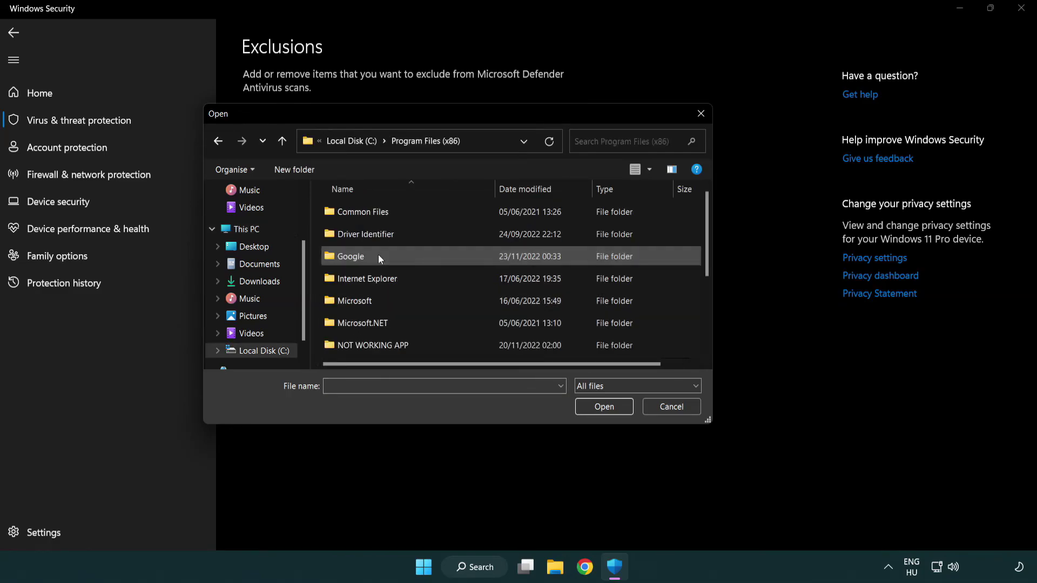
pyautogui.doubleClick(386, 347)
pyautogui.click(367, 212)
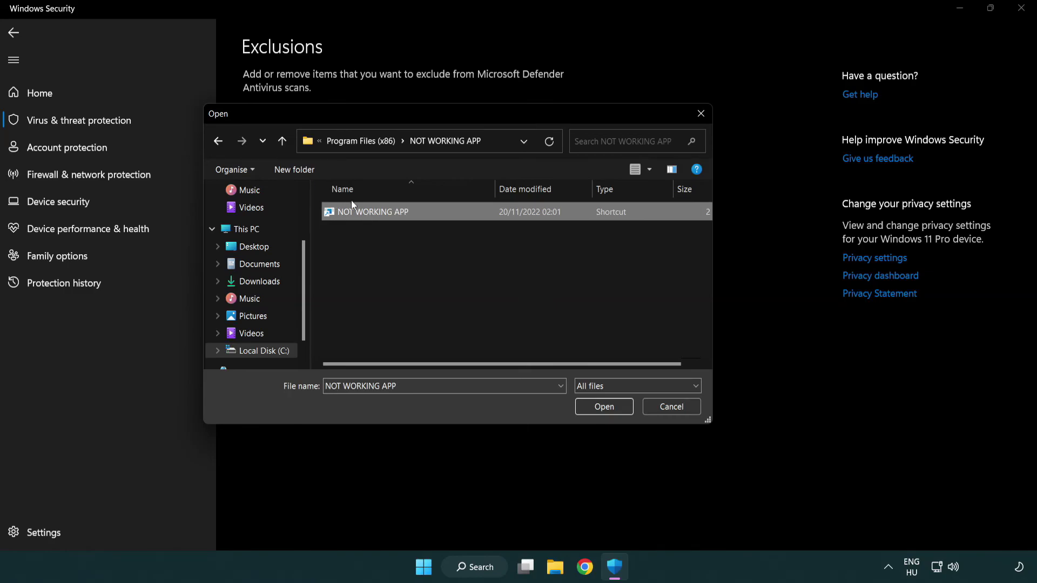
pyautogui.click(603, 408)
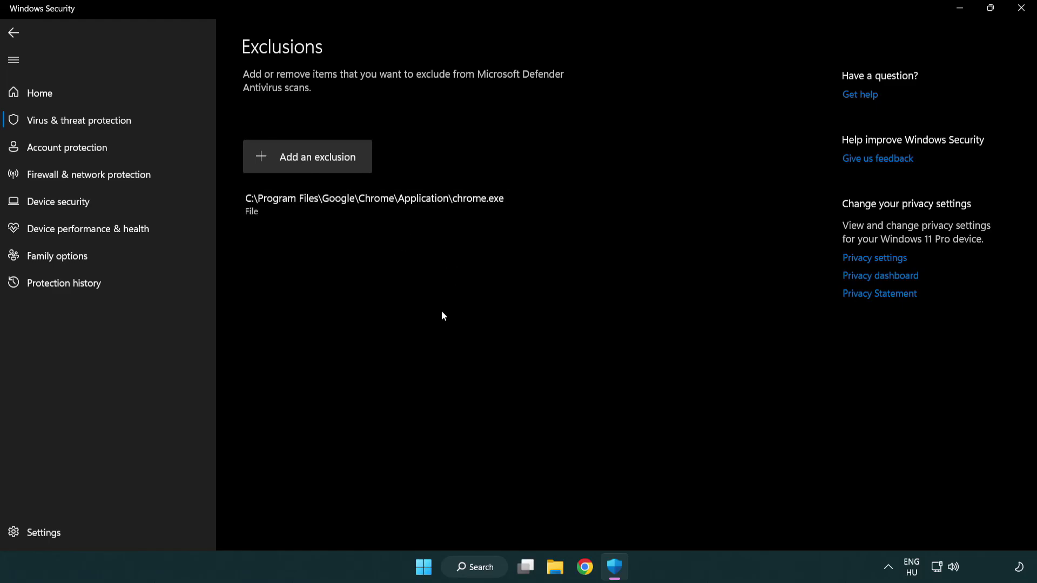
pyautogui.click(1023, 17)
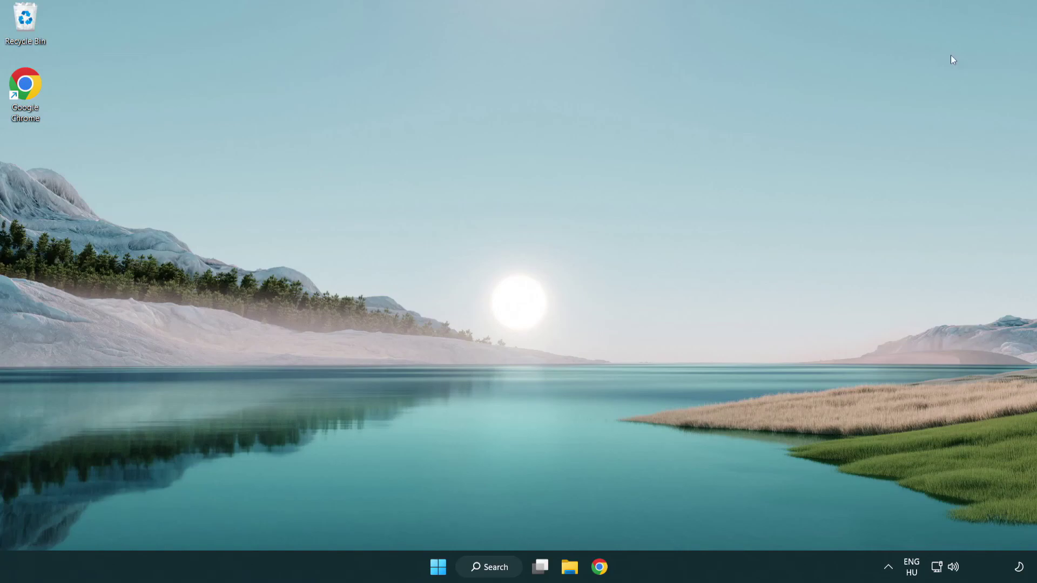
# Step: Restart the computer
pyautogui.click(438, 567)
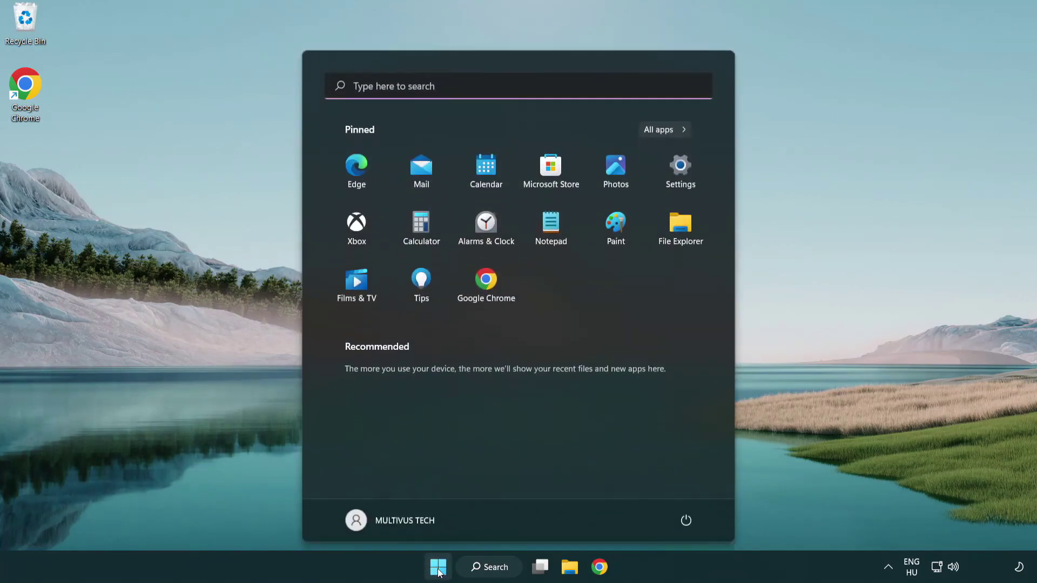
pyautogui.click(687, 520)
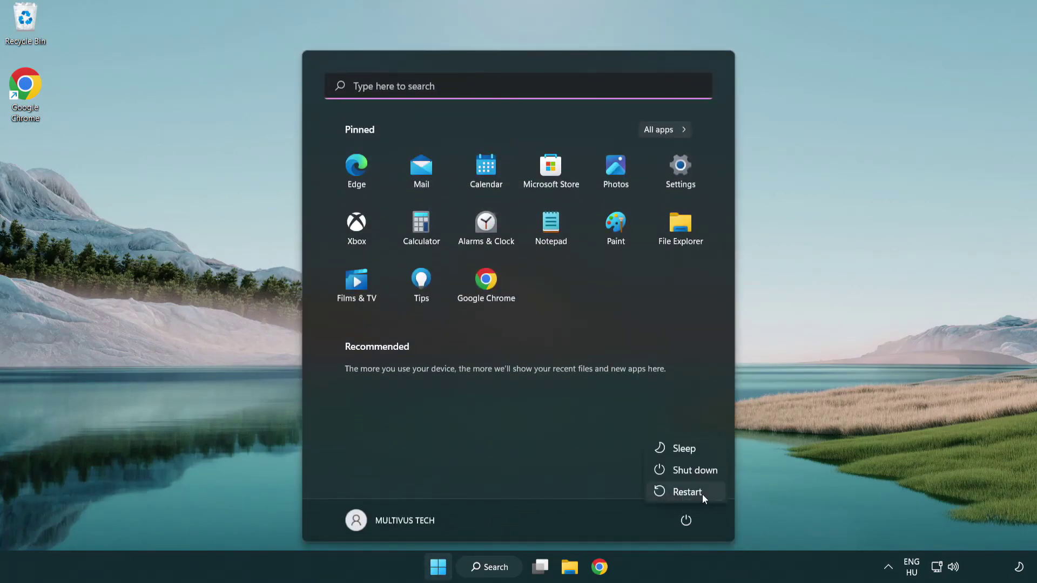